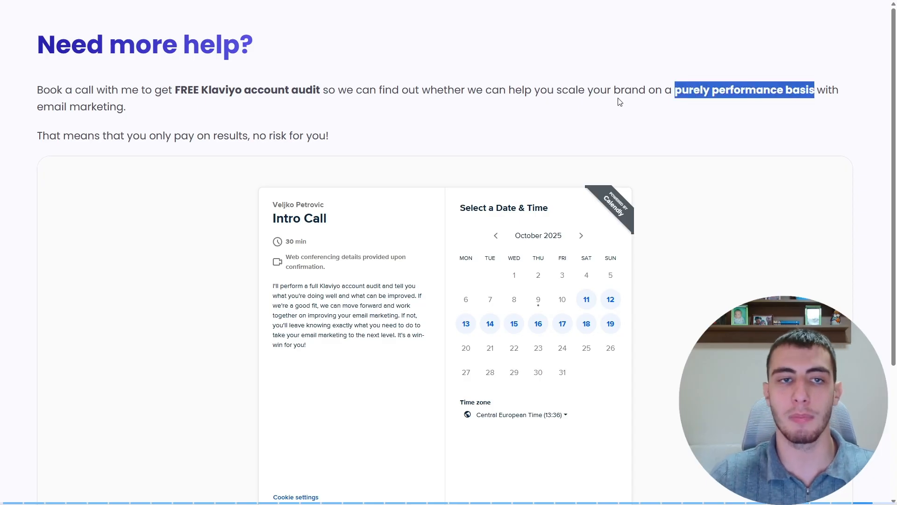
click(147, 110)
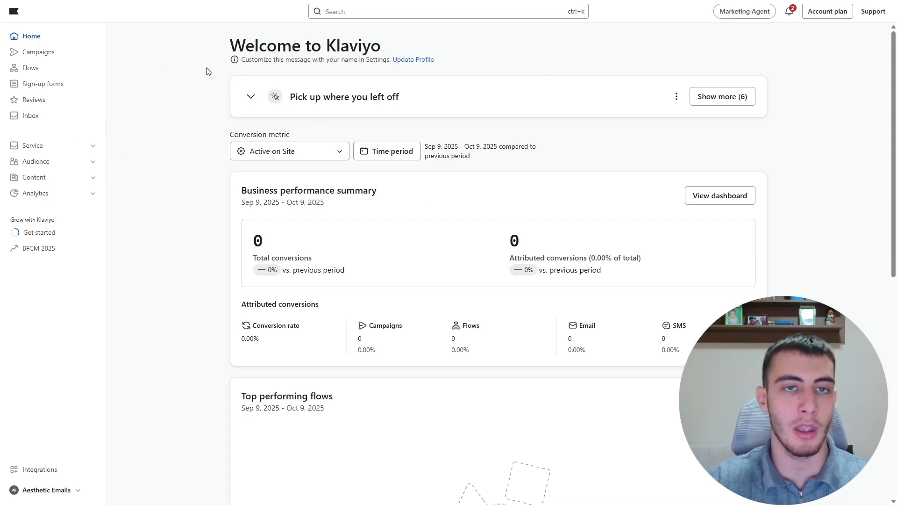
- Create a new flow from scratch named "Site Abandonment" without any tags
click(30, 71)
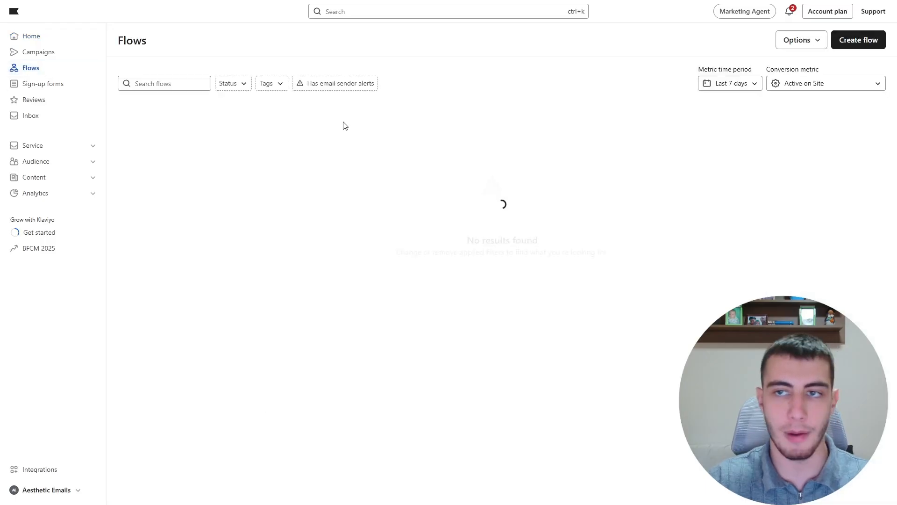
click(863, 41)
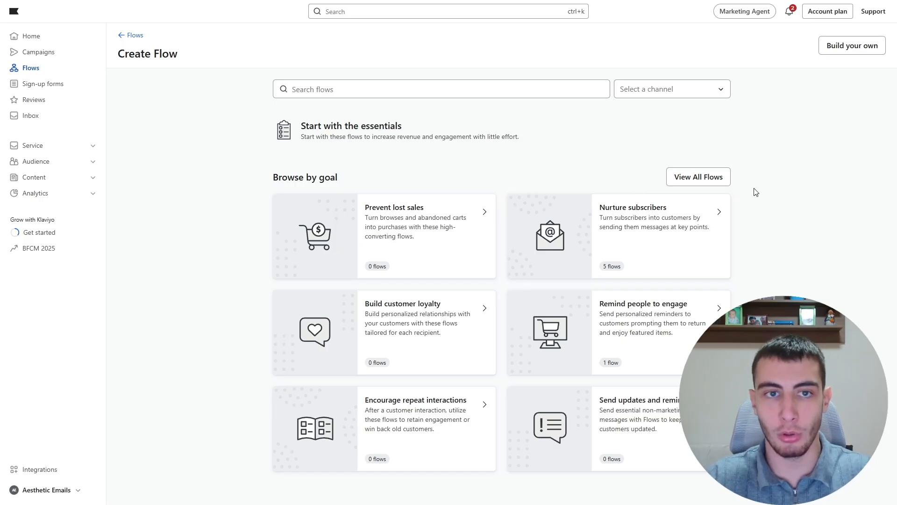
click(861, 50)
click(564, 198)
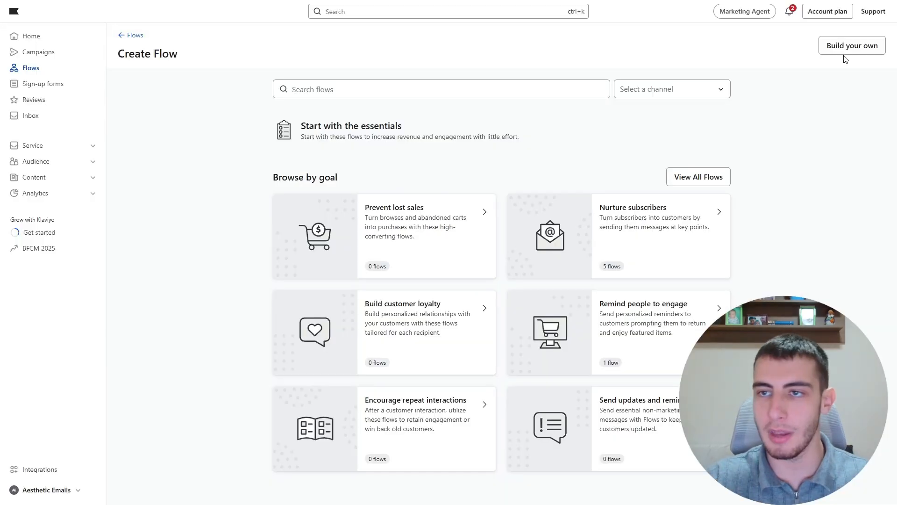
click(847, 54)
click(381, 235)
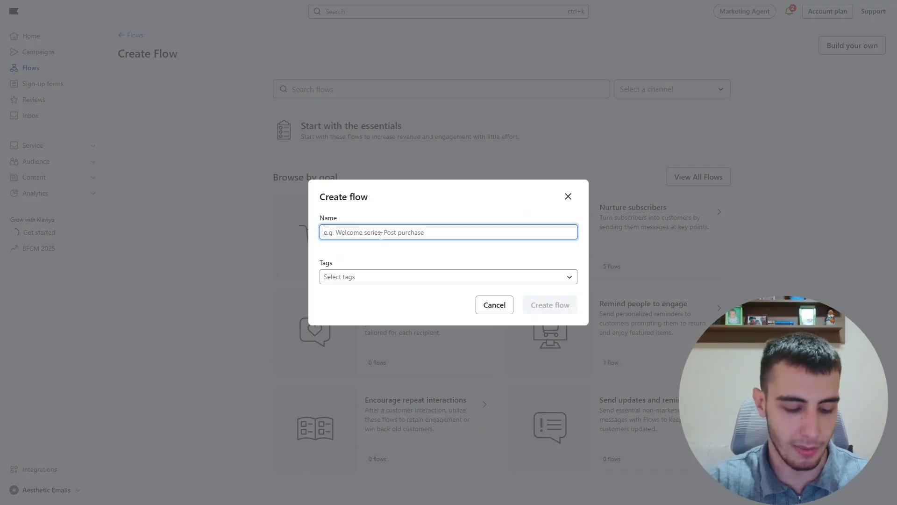
text(Site Abandonment)
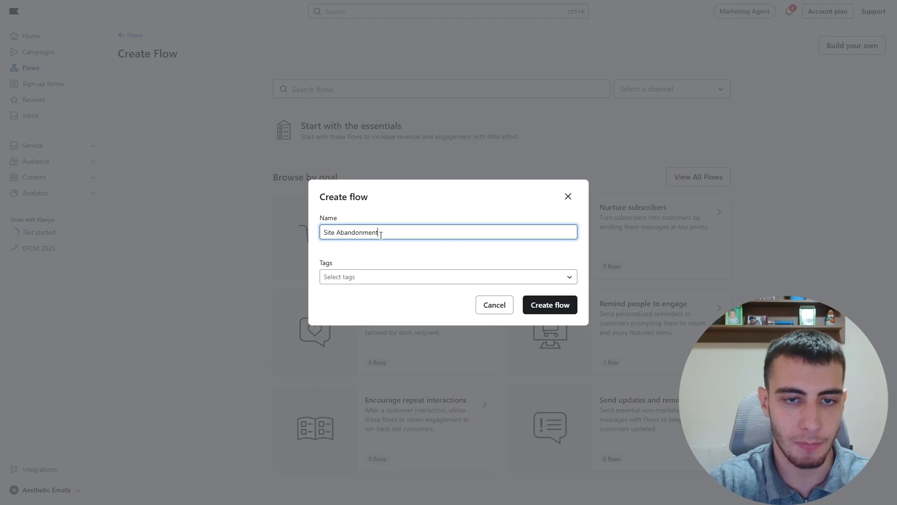
click(550, 304)
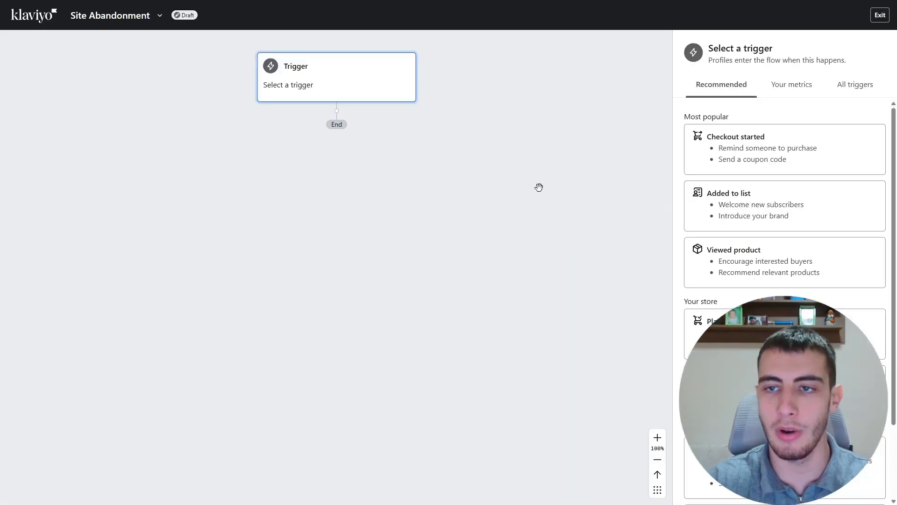
- Choose the API metric "Active on Site" as the flow's trigger
click(837, 92)
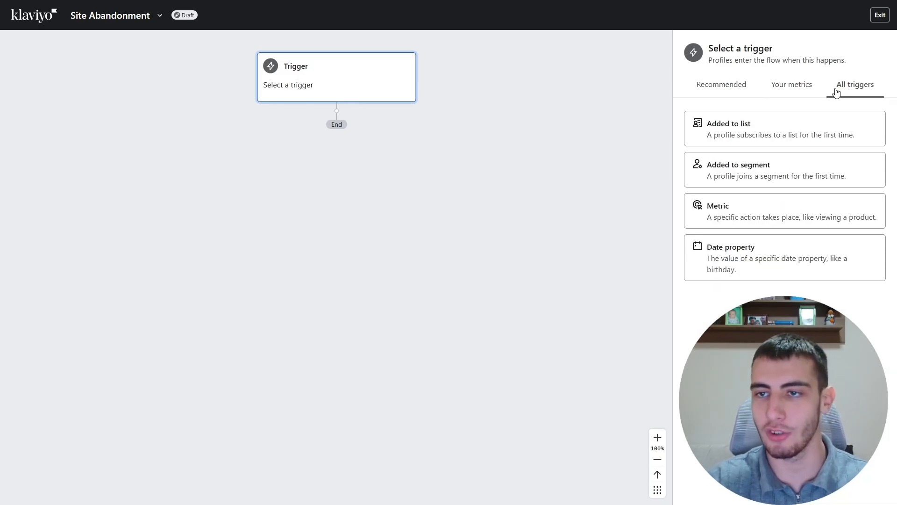
click(800, 91)
click(744, 124)
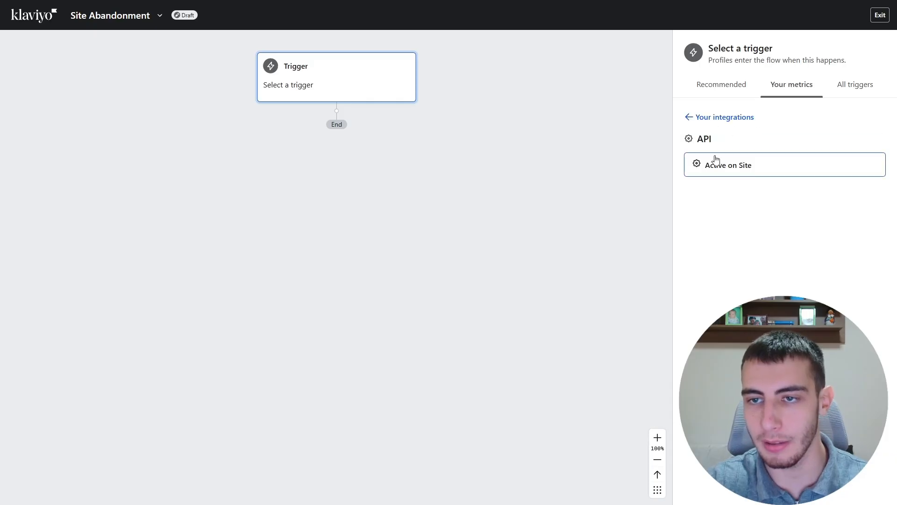
click(733, 172)
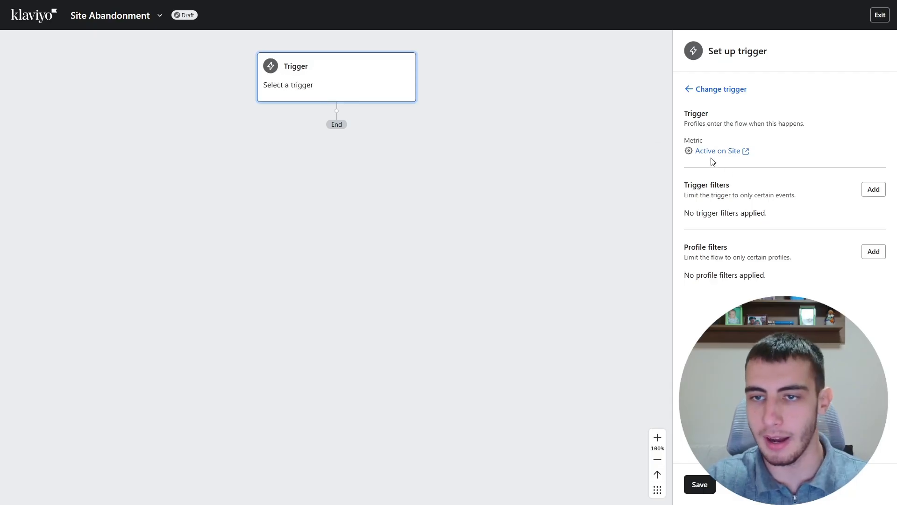
- Add a profile filter on "What someone has done (or not done)" and search its metrics for "viewed"
click(876, 255)
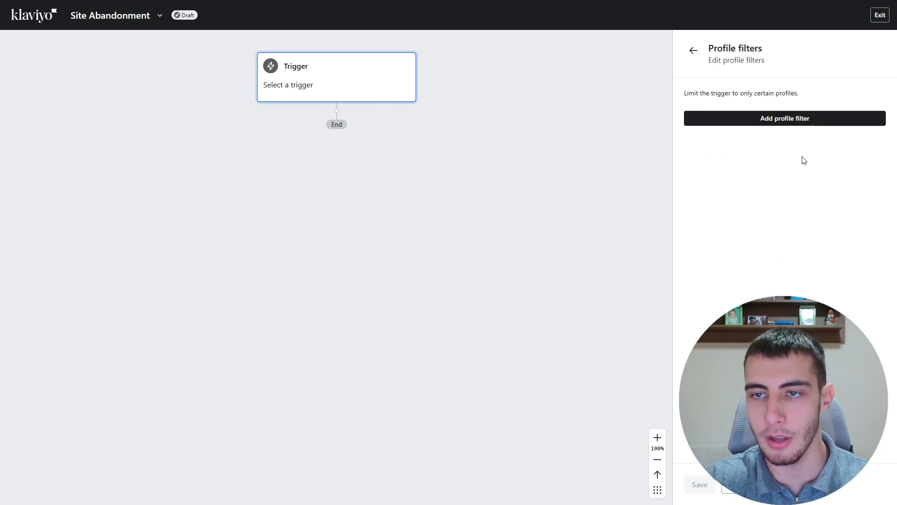
click(775, 122)
click(765, 122)
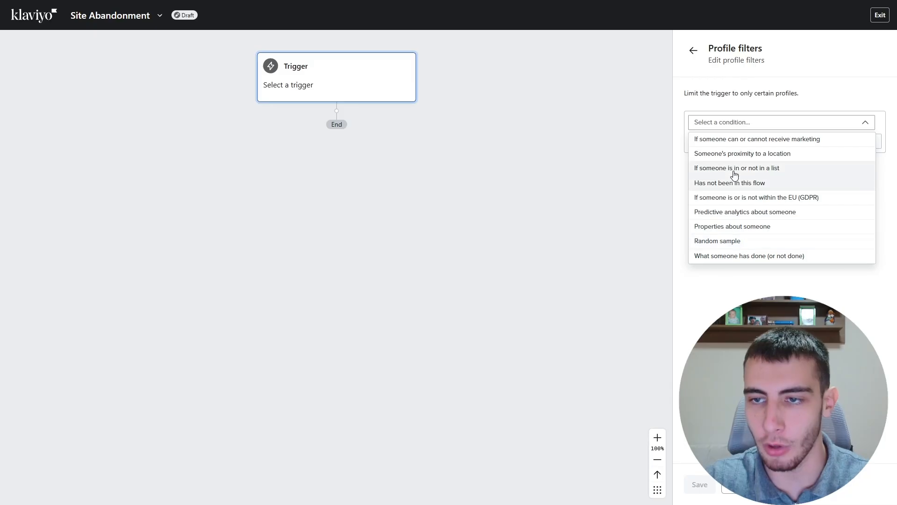
click(779, 256)
click(765, 141)
click(769, 164)
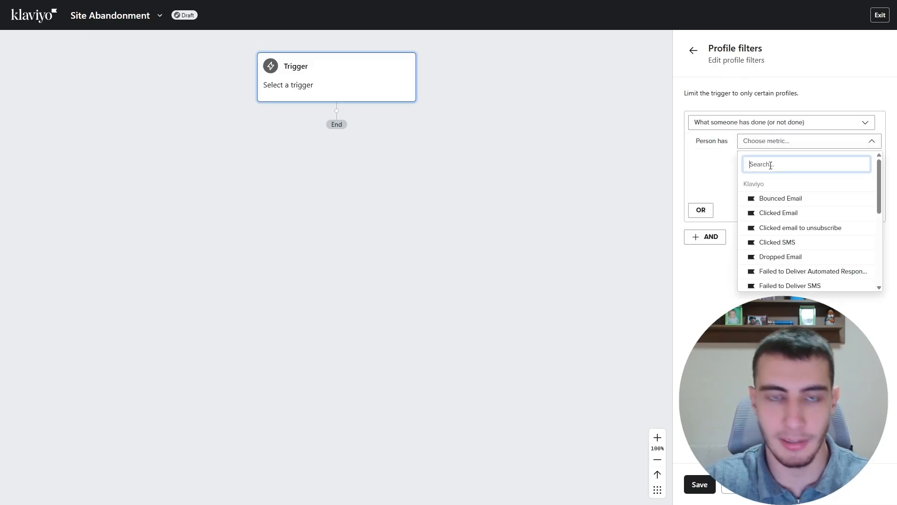
text(vie)
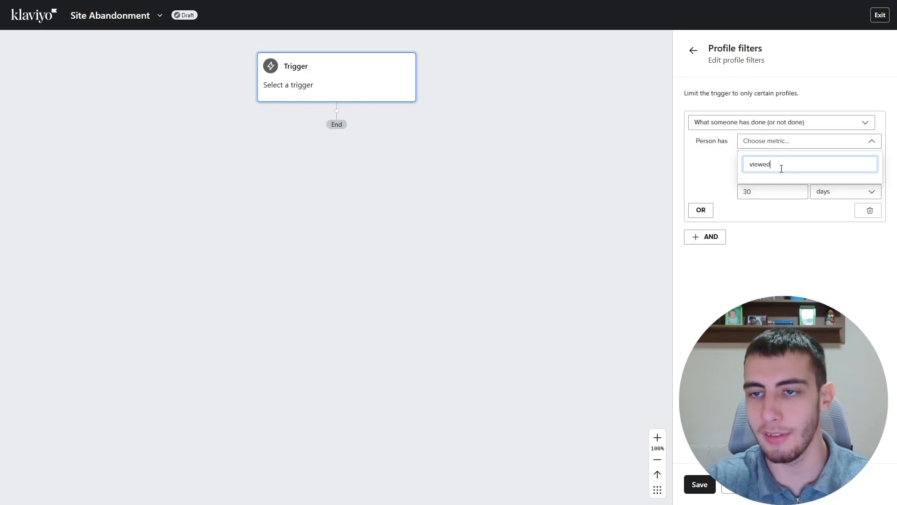
text(wed)
drag(782, 168, 748, 164)
click(724, 166)
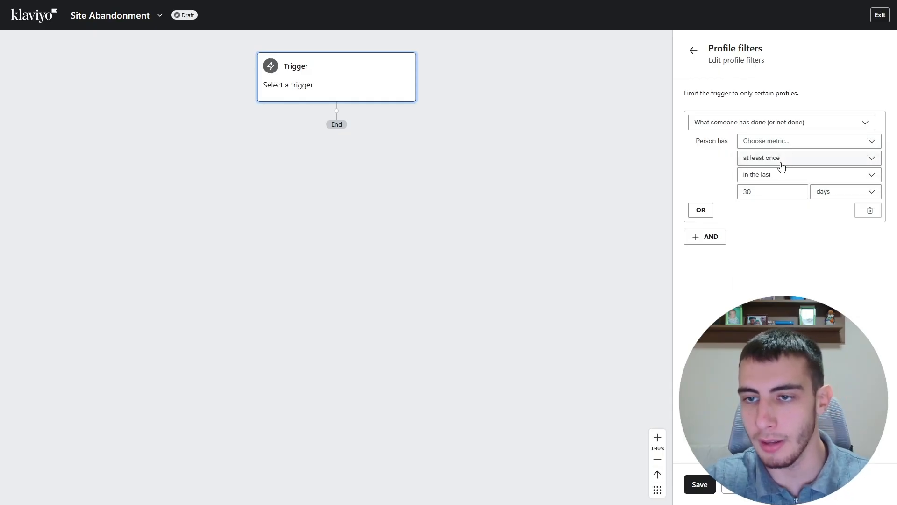
- Set the profile filter condition to zero times since starting this flow
click(781, 161)
click(776, 189)
click(772, 177)
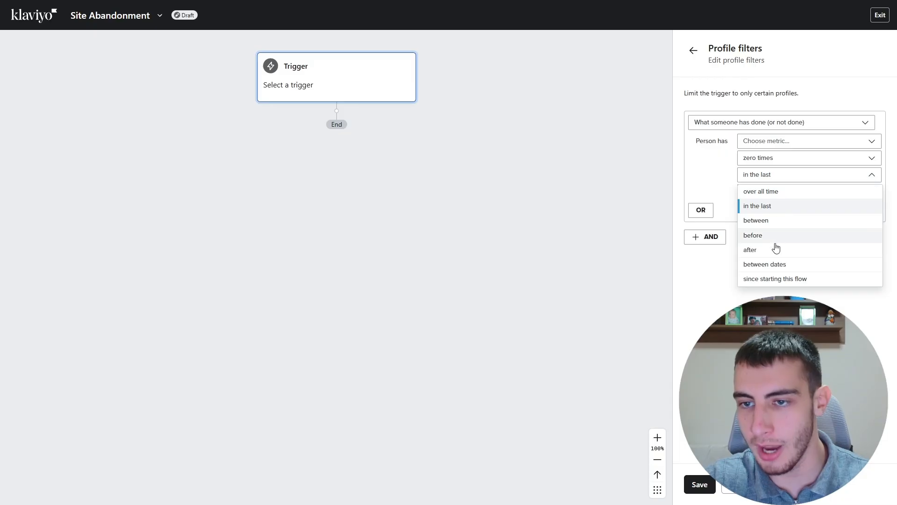
click(780, 278)
click(720, 219)
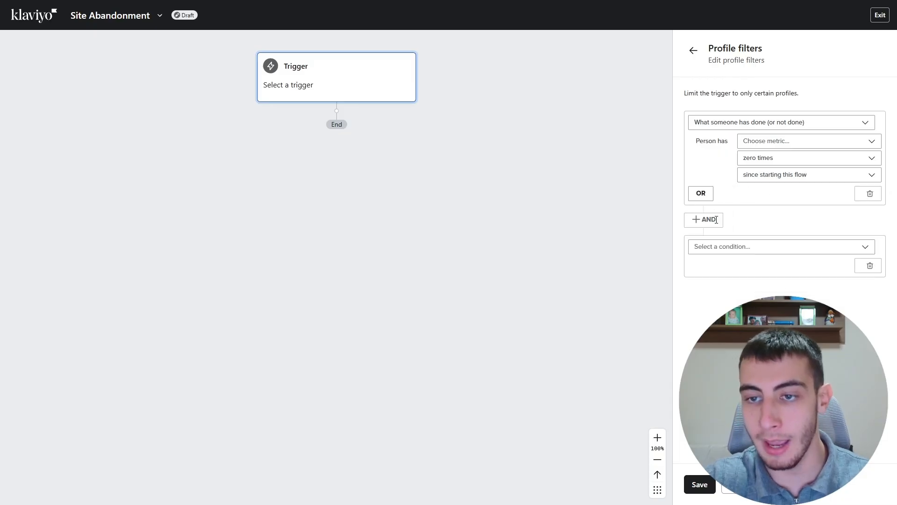
click(706, 197)
click(869, 249)
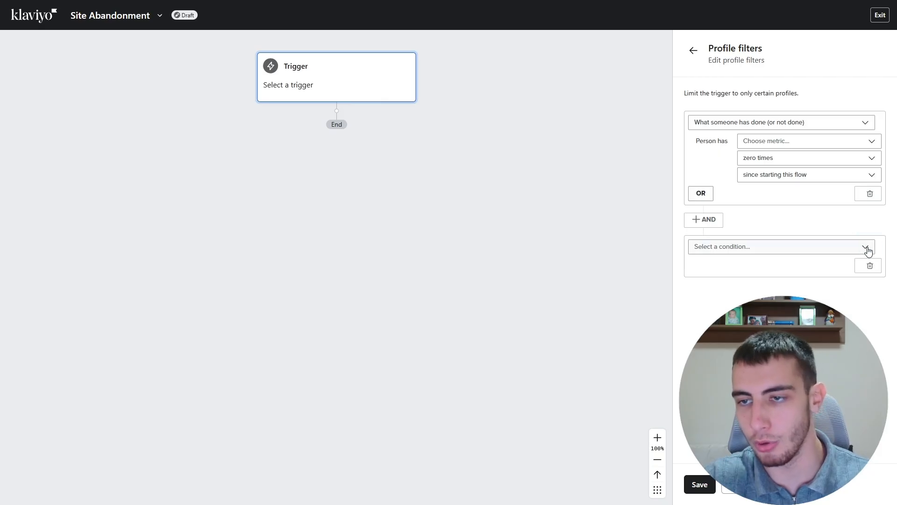
click(870, 266)
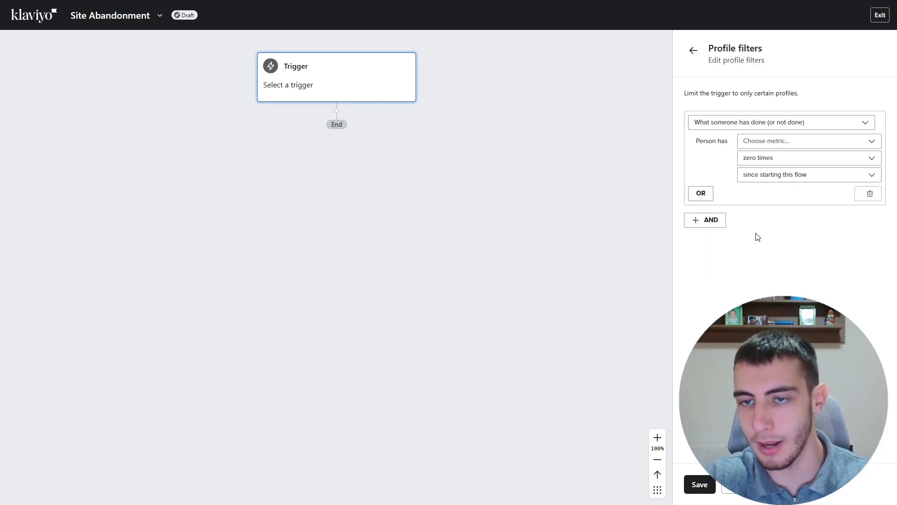
- Add a second AND condition on "What someone has done (or not done)" and search its metrics for "add"
click(703, 219)
click(726, 247)
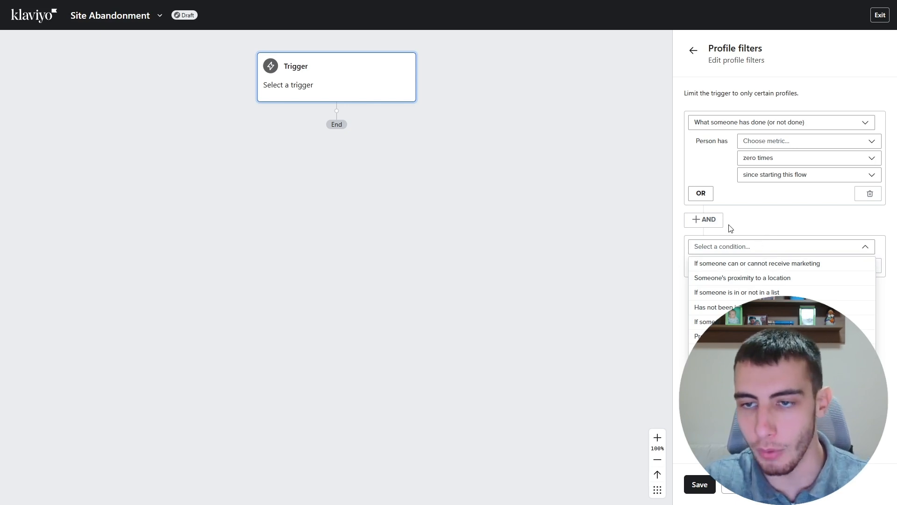
click(775, 351)
click(771, 268)
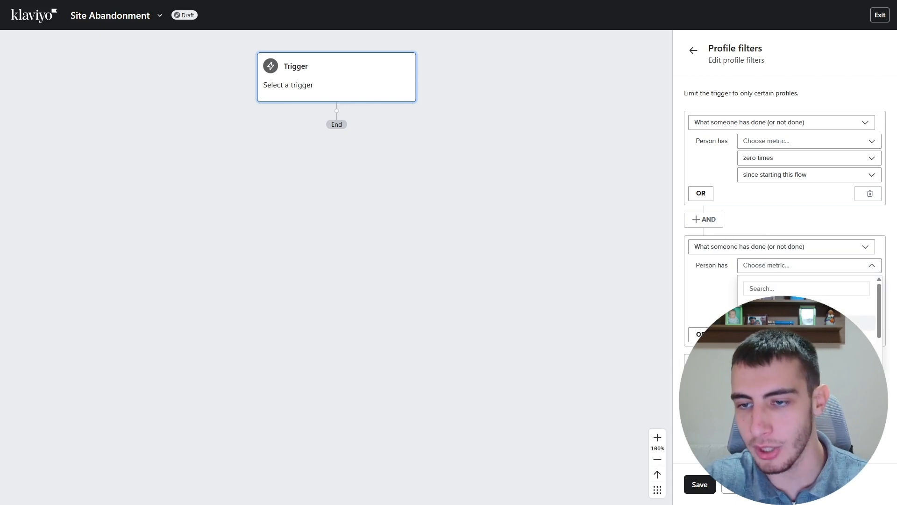
click(790, 292)
text(adee)
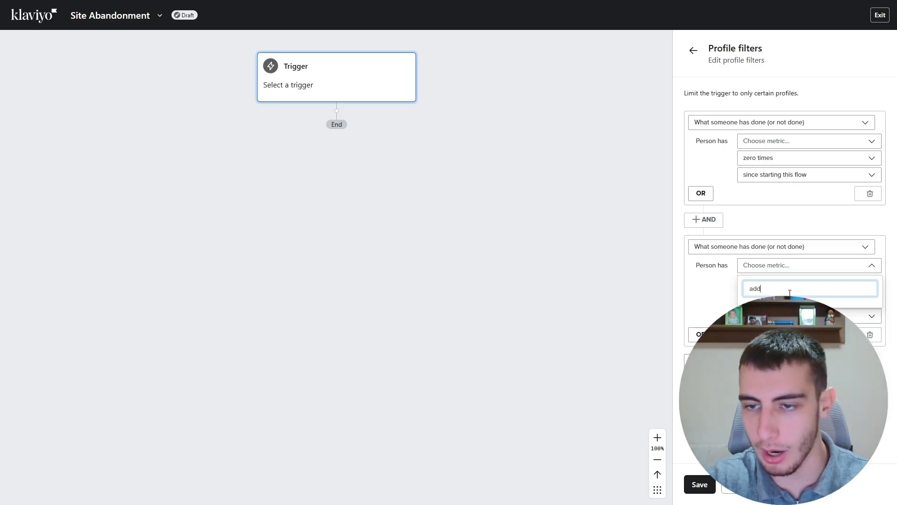
click(716, 300)
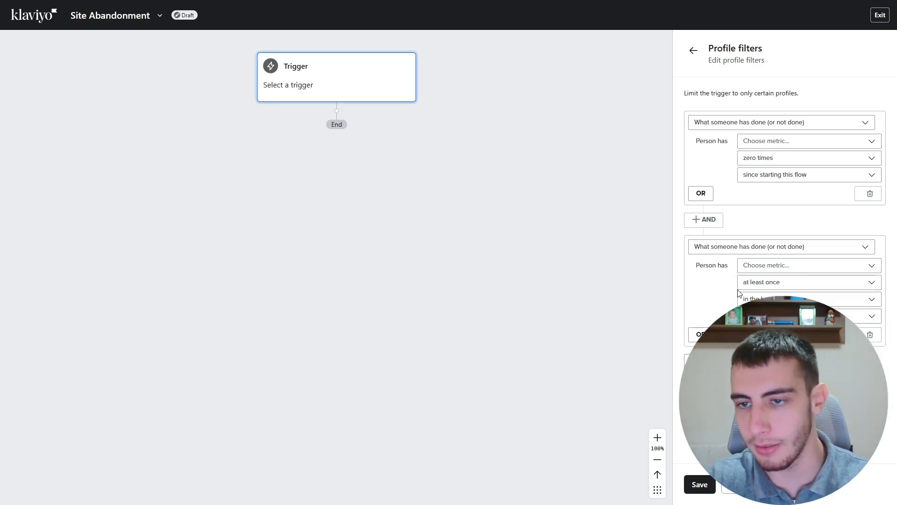
- Set the second condition to zero times since starting this flow
click(789, 299)
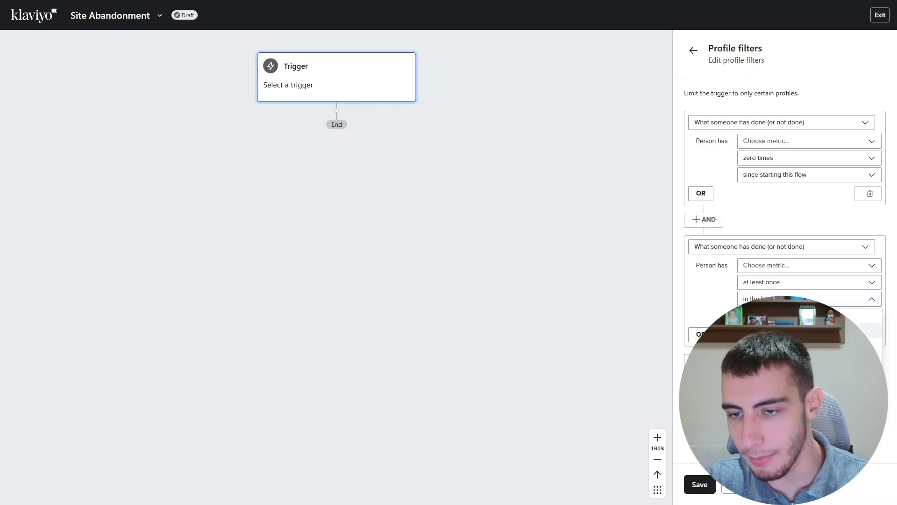
click(767, 282)
click(766, 316)
click(776, 299)
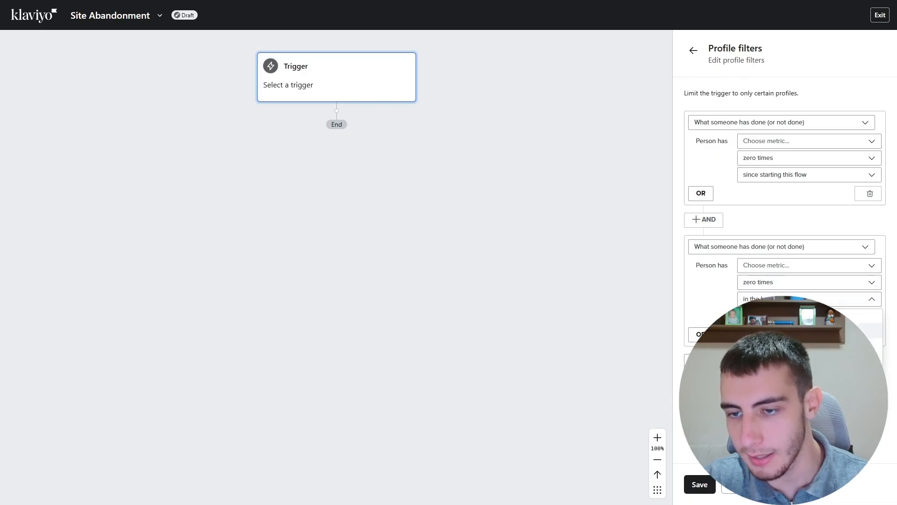
click(774, 359)
- Add a third what-someone-has-done condition, search its metrics for "checkout started", and set it to zero times since starting this flow
click(703, 344)
click(729, 371)
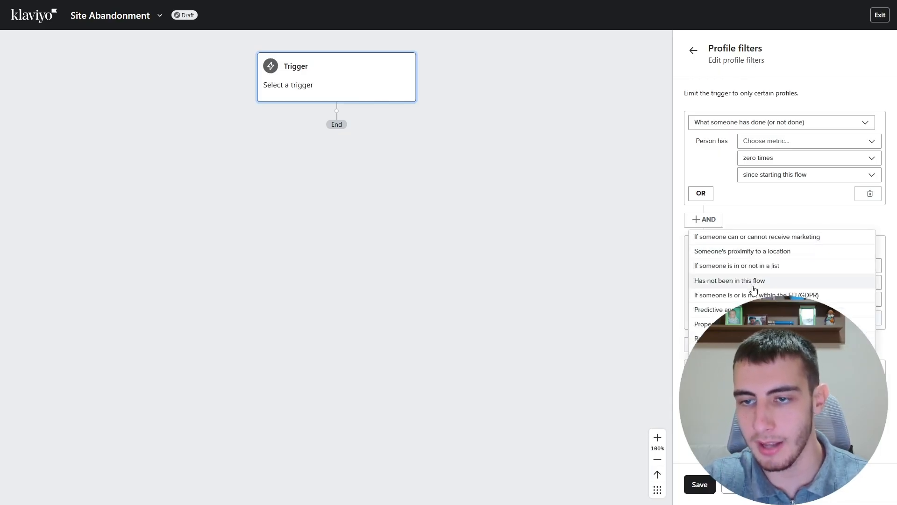
click(752, 353)
click(775, 389)
click(778, 252)
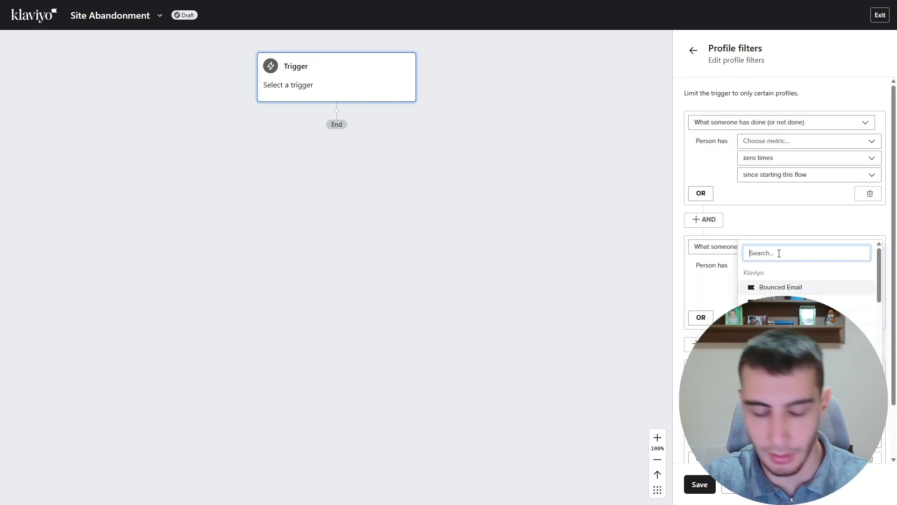
text(checkout starte)
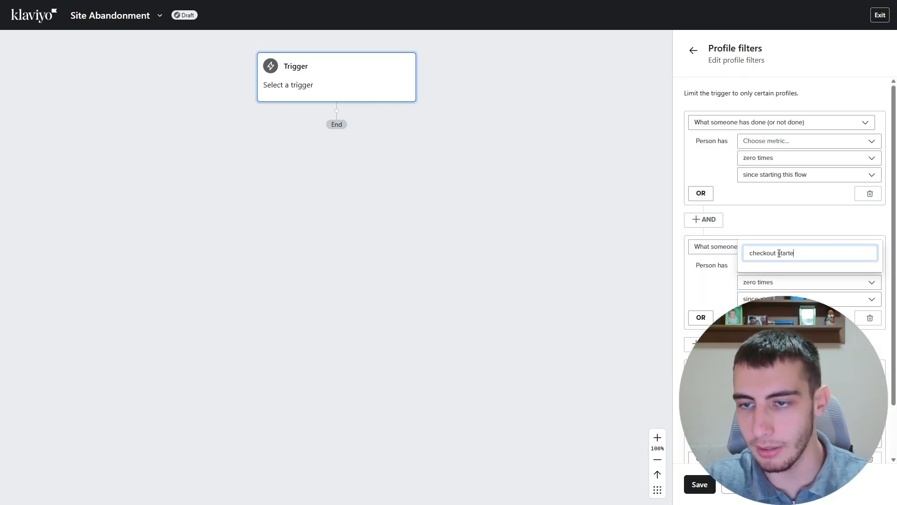
key(Escape)
scroll(779, 304, down, 3)
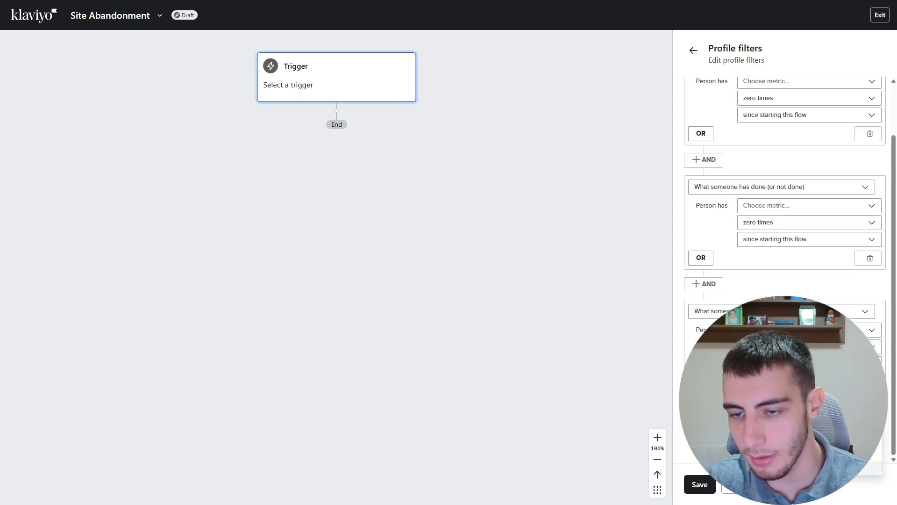
scroll(715, 319, up, 1)
- Add a fourth AND condition using "Has not been in this flow"
click(704, 426)
scroll(706, 420, down, 1)
click(748, 410)
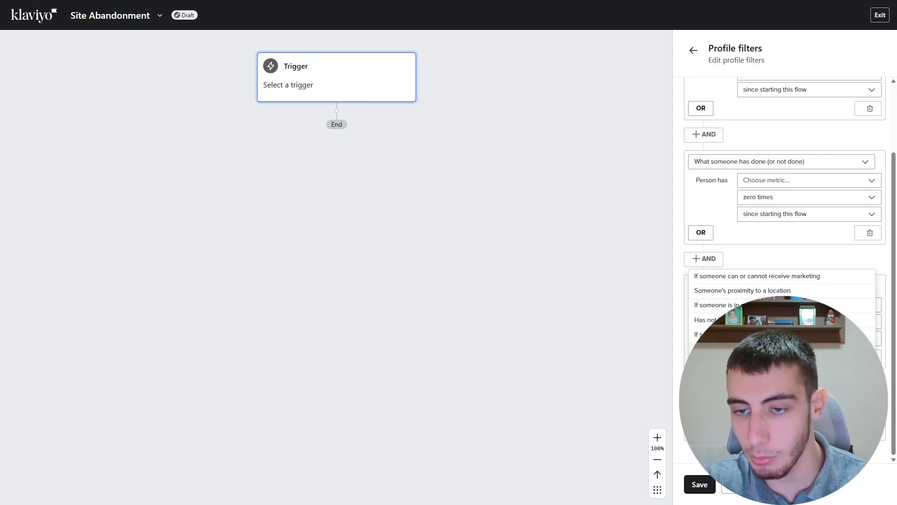
click(747, 320)
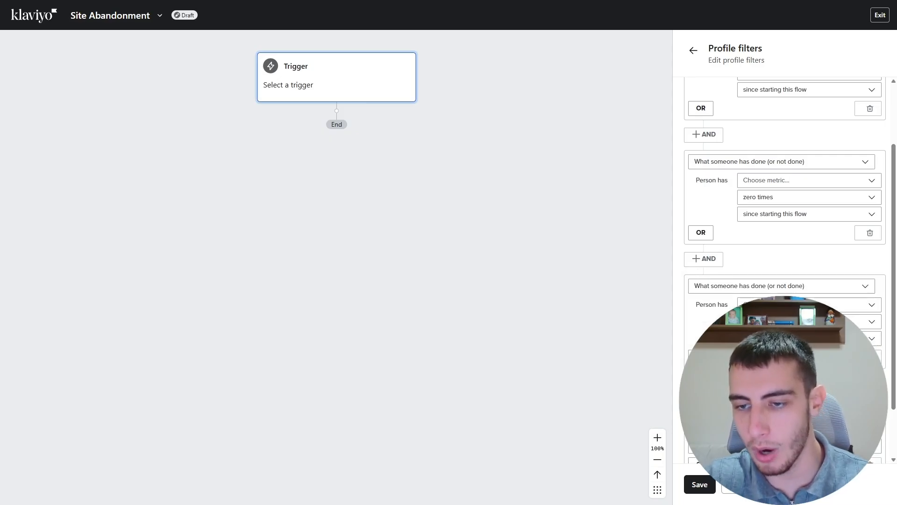
scroll(747, 322, down, 2)
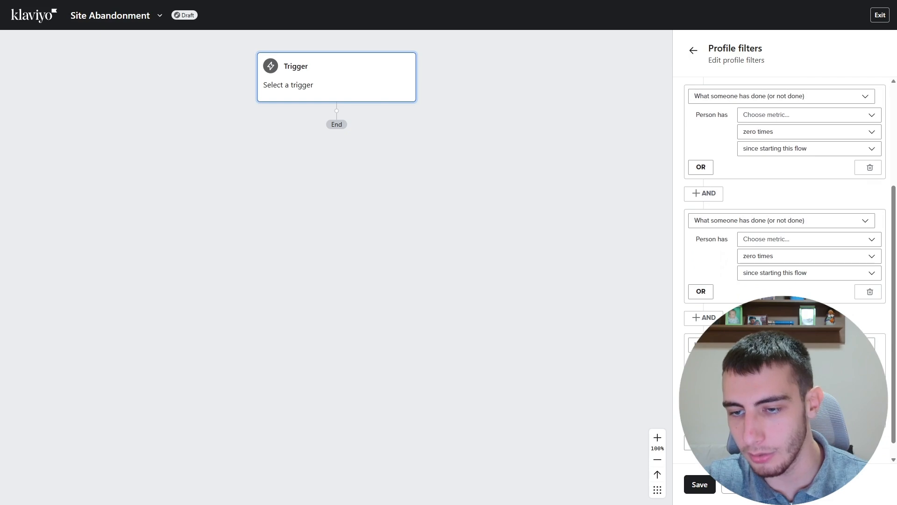
scroll(785, 281, down, 1)
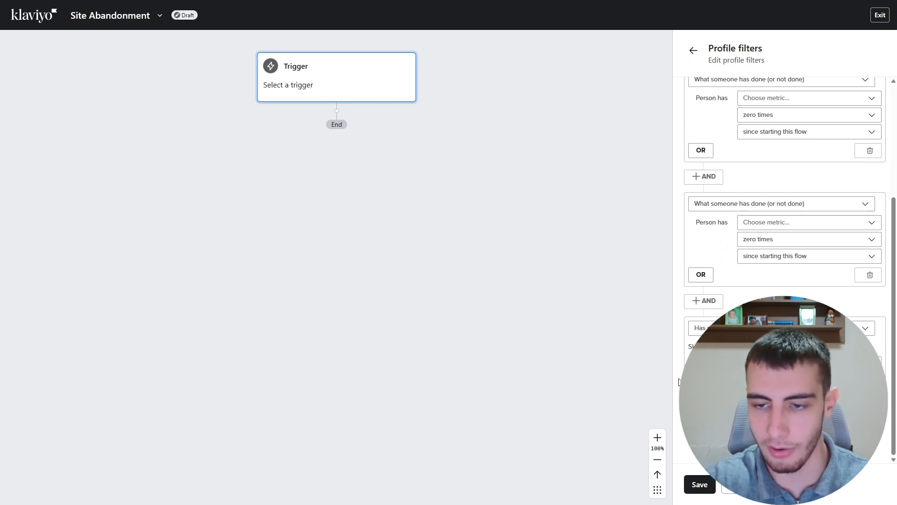
- Delete the extra profile filter conditions, keeping only the first one
click(870, 275)
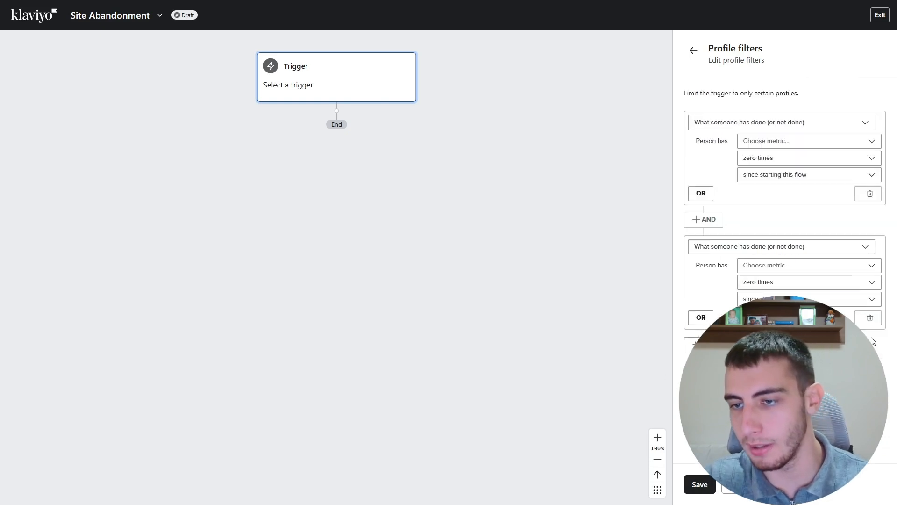
click(870, 318)
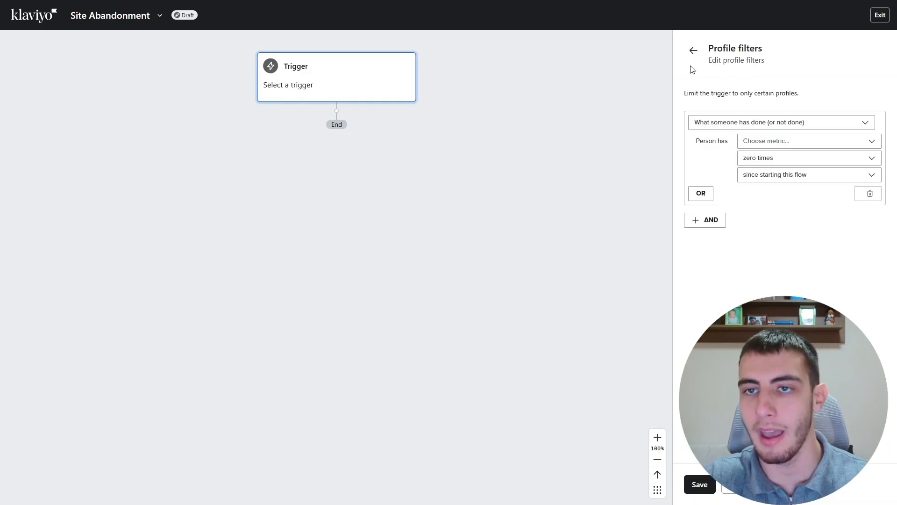
- Leave the profile filters without applying them and save Active on Site as the flow's trigger
click(693, 51)
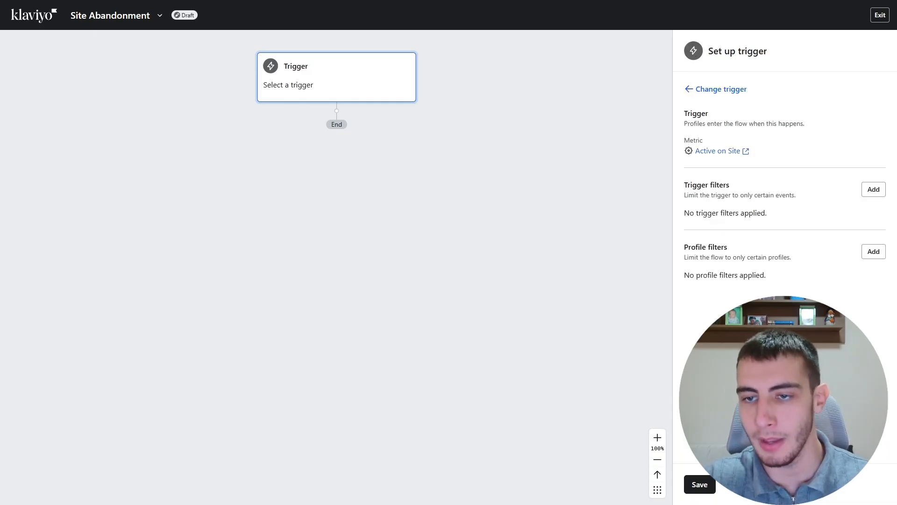
click(696, 483)
click(519, 312)
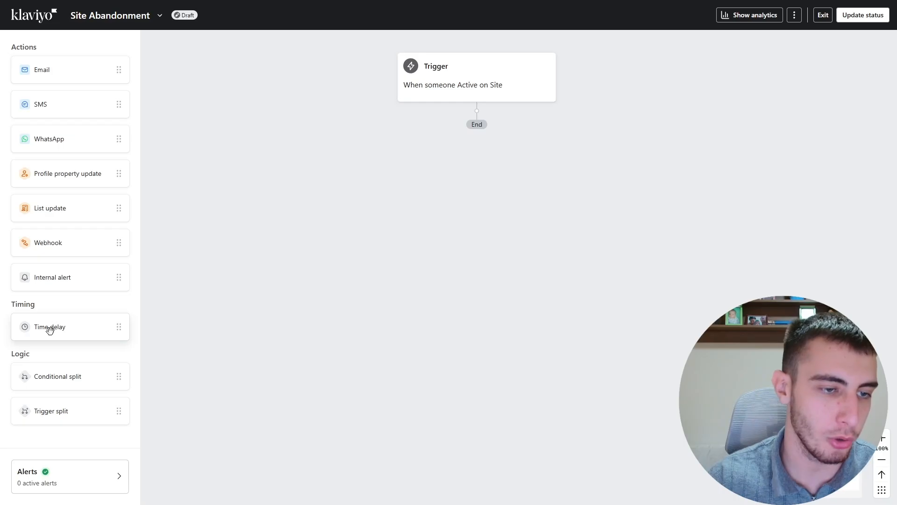
- Add a time delay below the trigger, set it to 1 hour, and save it
drag(48, 327, 455, 150)
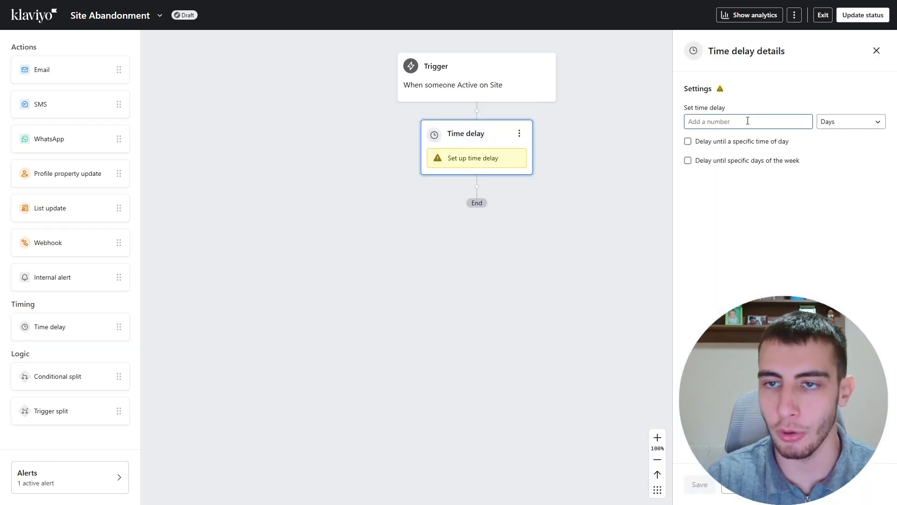
click(849, 125)
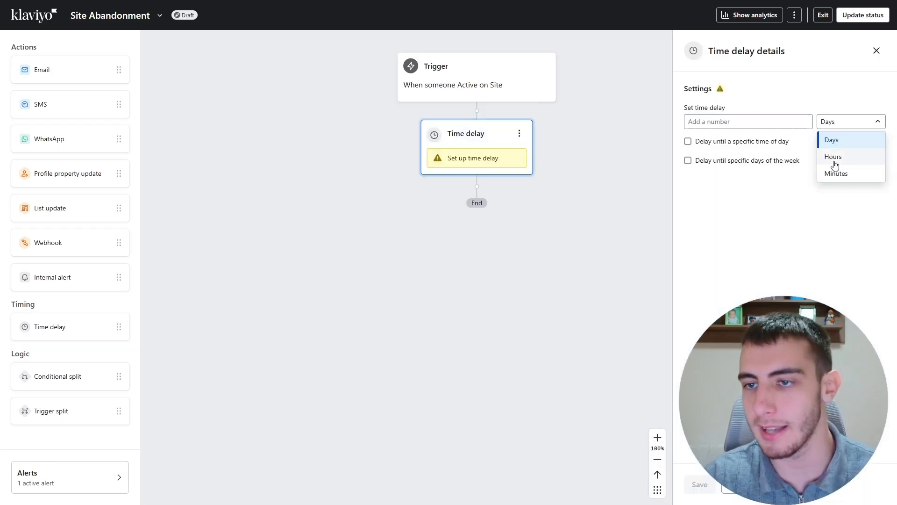
click(846, 157)
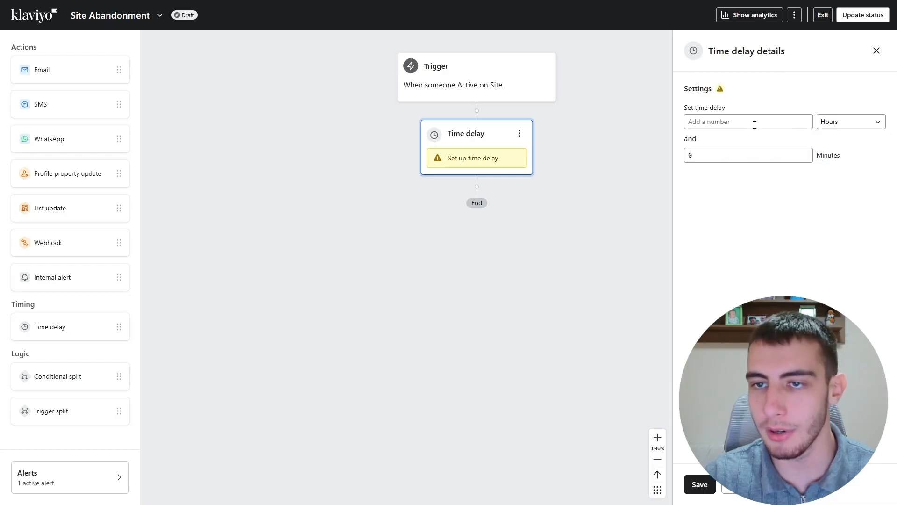
click(751, 120)
text(1)
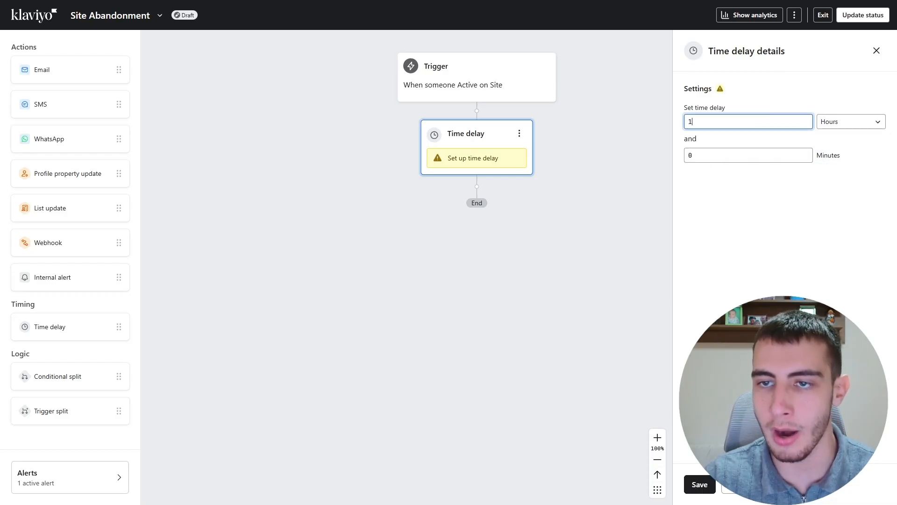
click(698, 485)
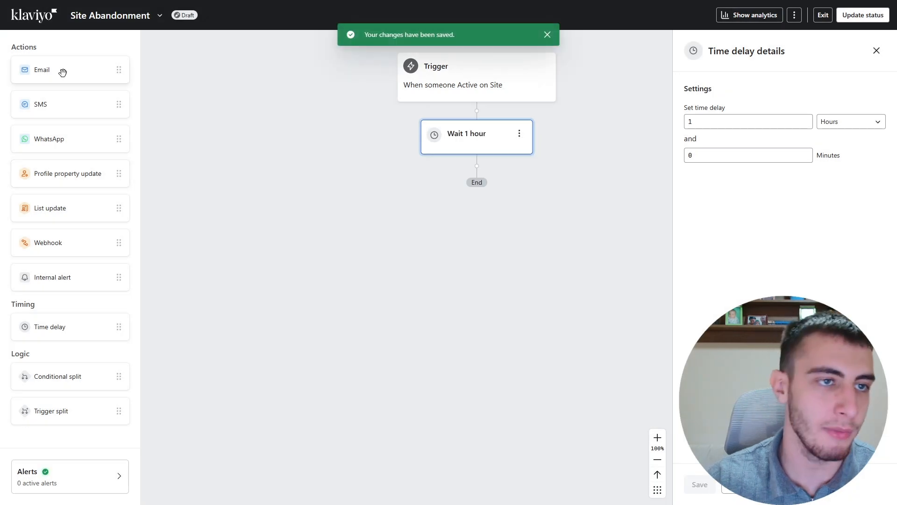
- Add an email below the 1-hour delay and open the template selection for it
drag(62, 73, 428, 166)
click(485, 205)
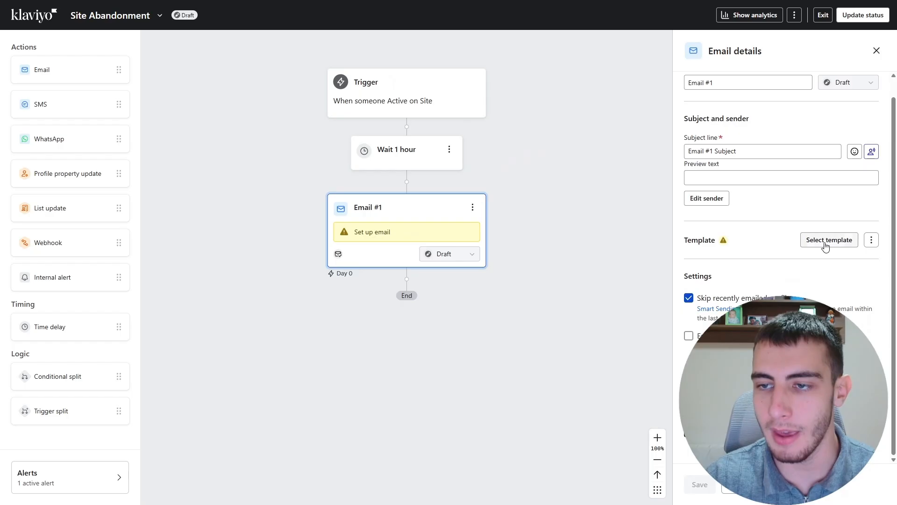
click(871, 240)
click(828, 239)
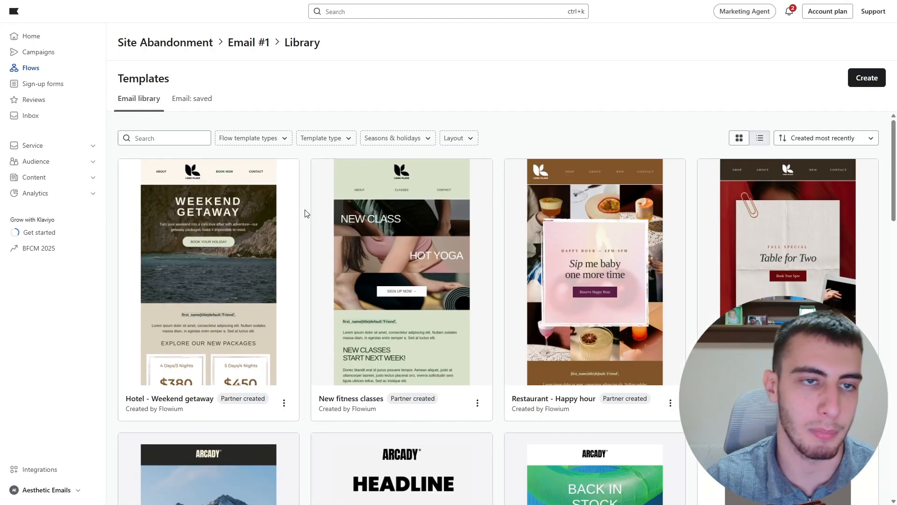
- Check the saved email templates, return to the email library, and create a new template for Email #1
click(192, 99)
click(139, 100)
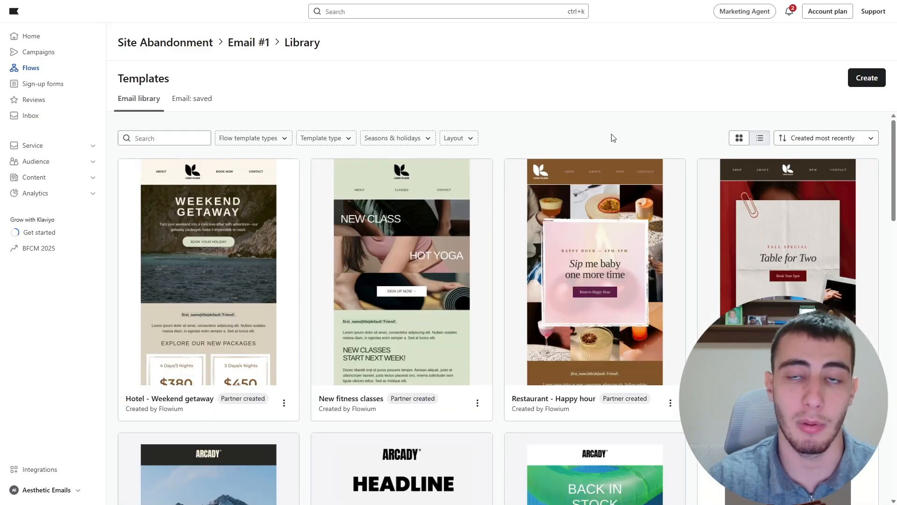
click(866, 76)
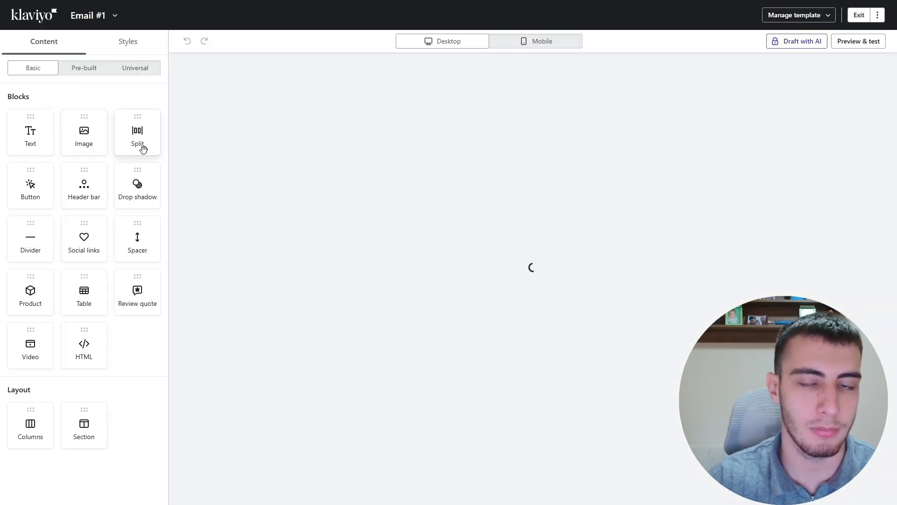
- Delete the logo header bar block from the new email layout
click(415, 102)
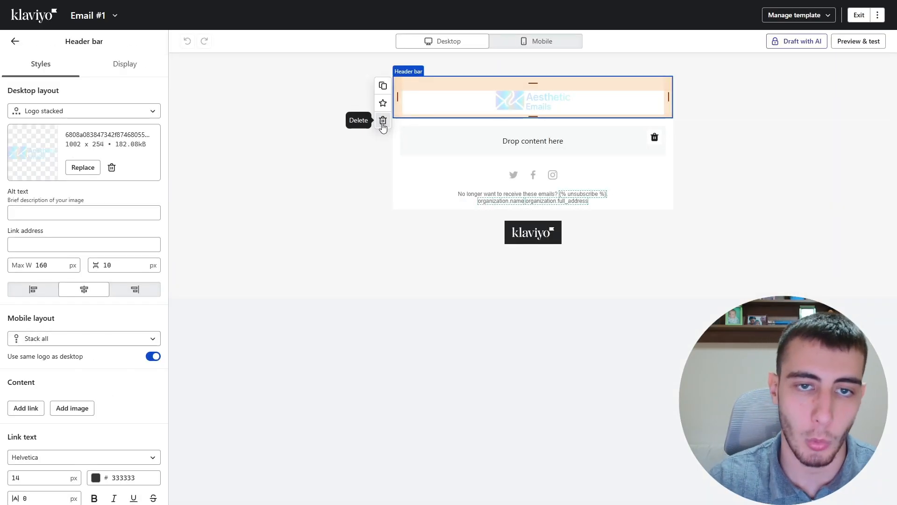
click(383, 121)
click(203, 92)
click(178, 123)
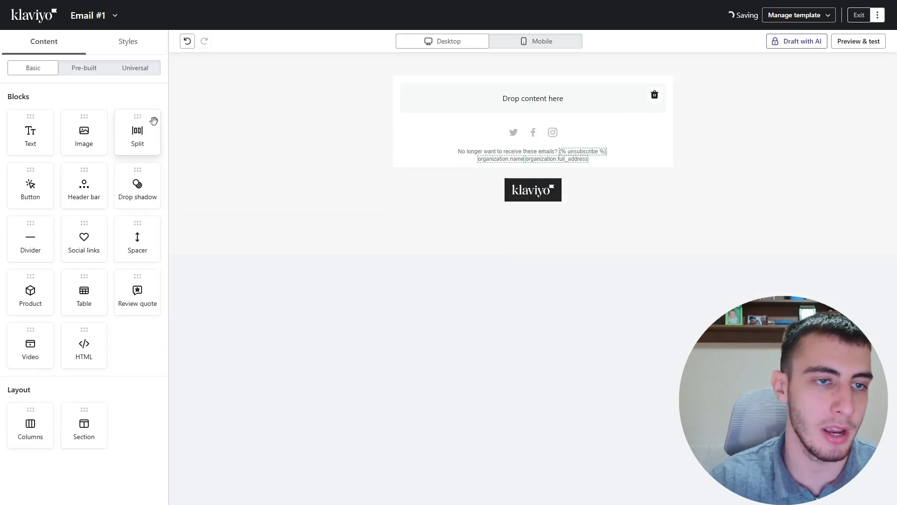
- Add two stacked image blocks above the social links in the email
drag(84, 133, 542, 98)
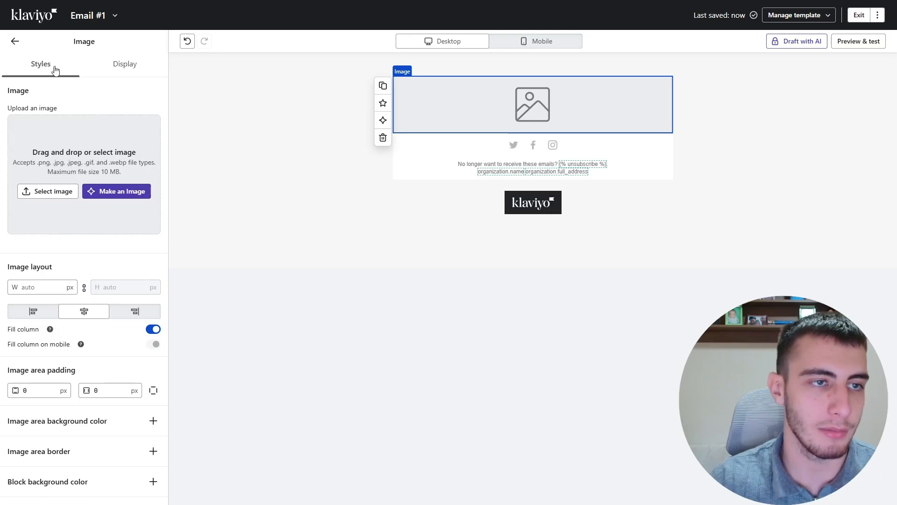
click(15, 41)
drag(92, 142, 579, 154)
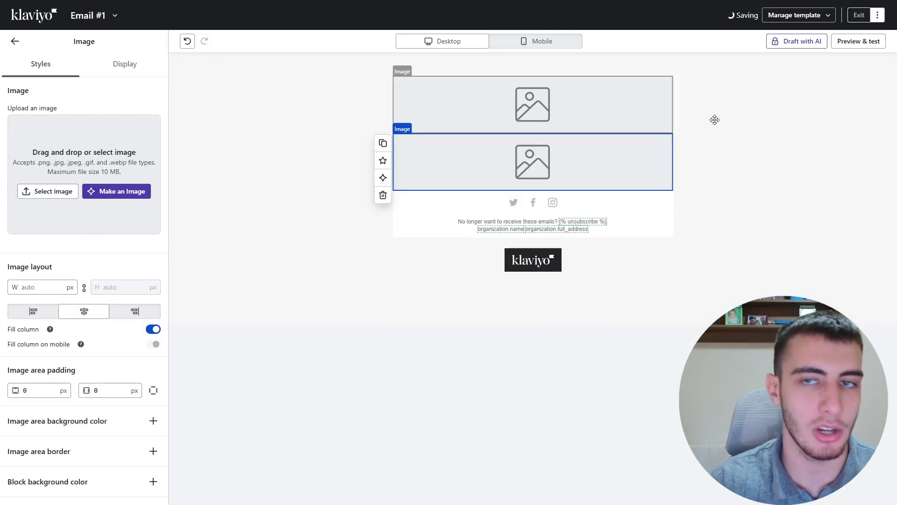
- Insert a text block between the two image blocks and exit the email editor back to the flow
click(15, 41)
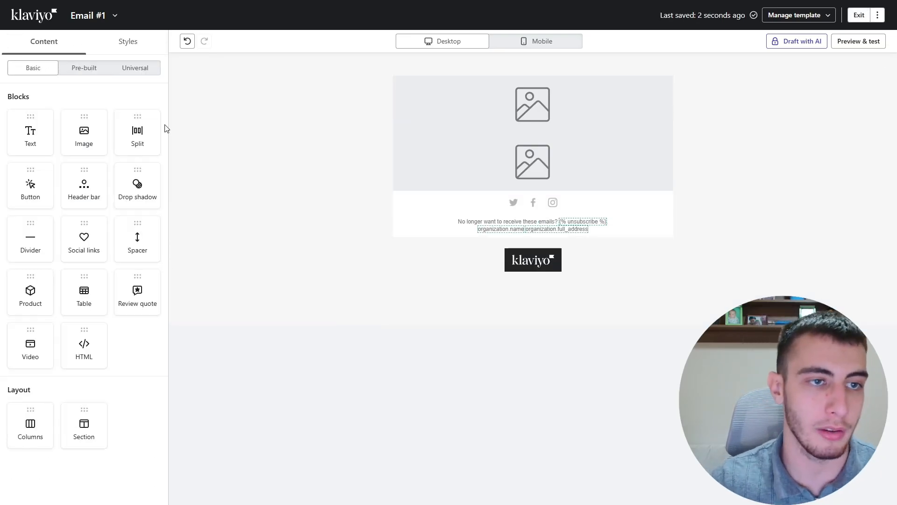
drag(30, 136, 497, 142)
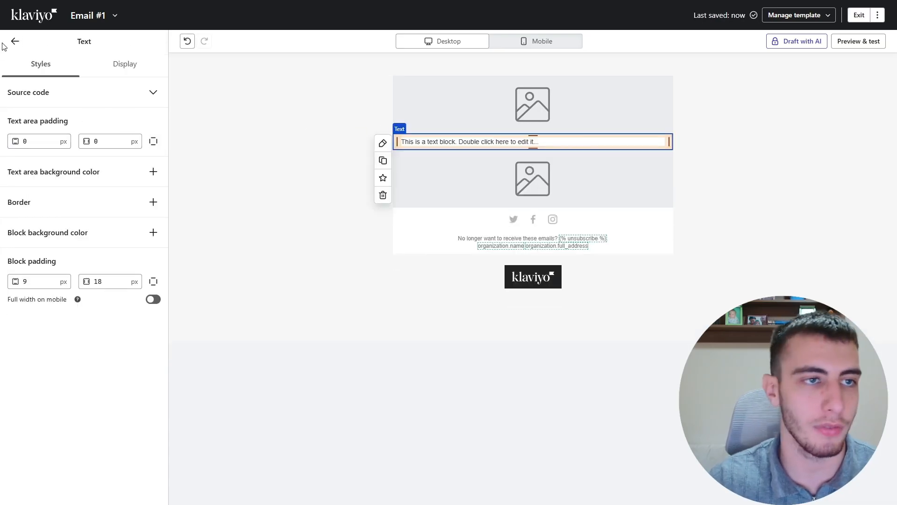
click(14, 41)
click(858, 15)
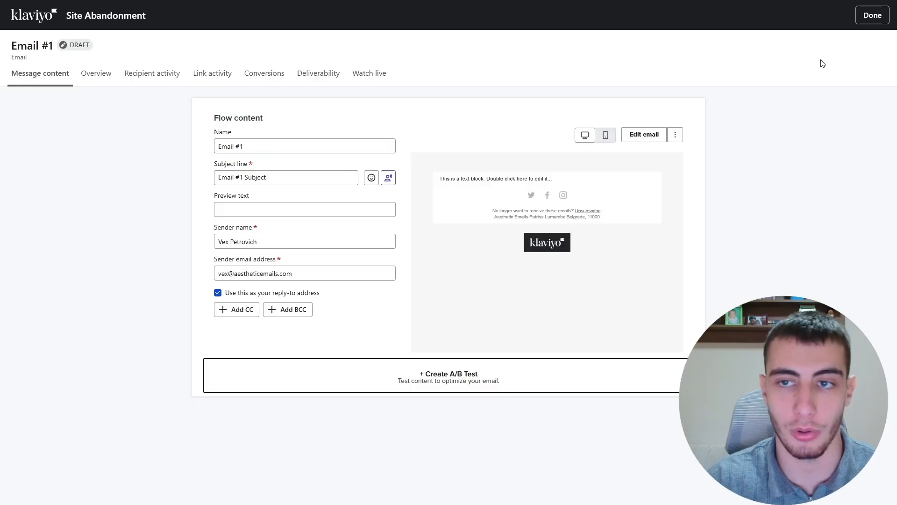
click(873, 15)
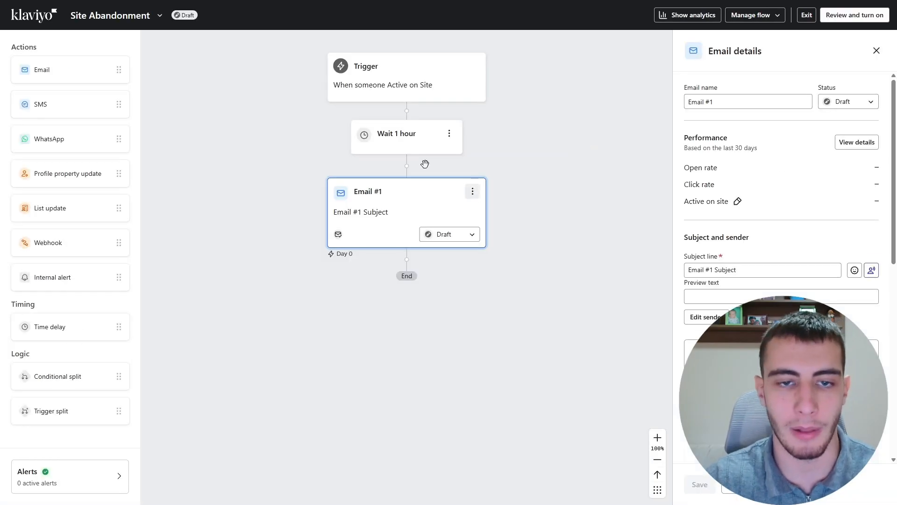
- Turn off skipping recently emailed profiles for Email #1, save the setting, and close the email details
scroll(841, 207, down, 10)
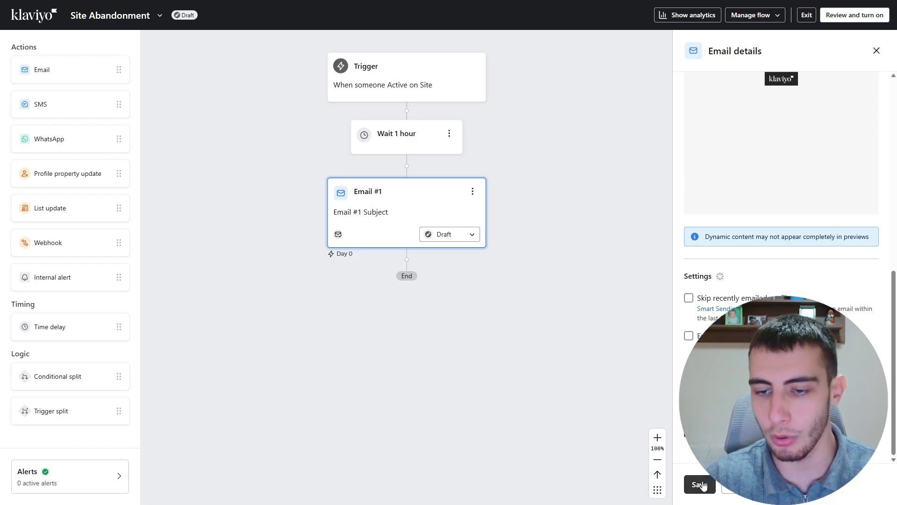
click(699, 485)
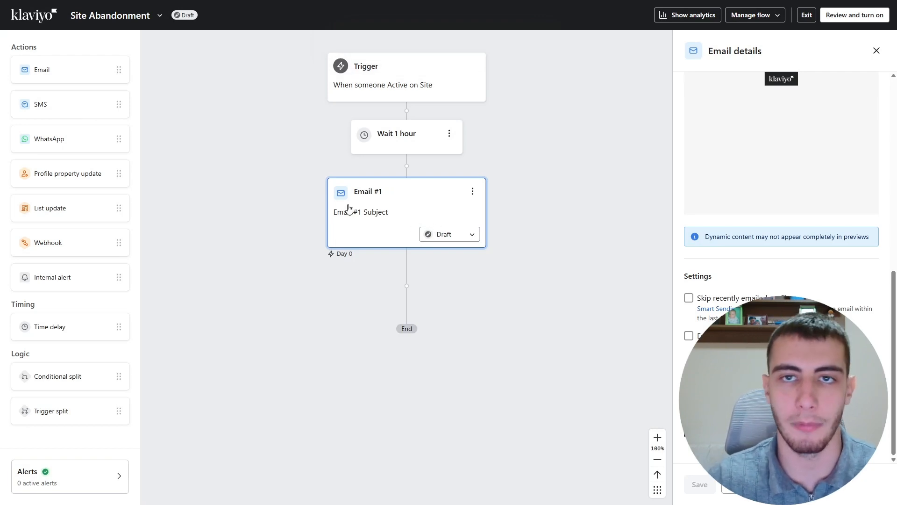
click(876, 50)
- Add a time delay of 2 days after Email #1, save it, and place a second email below it
drag(77, 325, 405, 263)
click(780, 125)
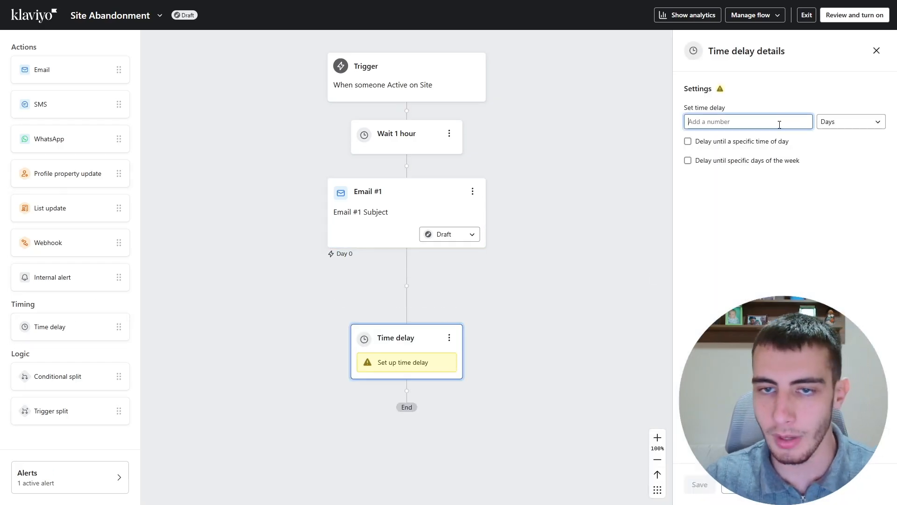
click(708, 488)
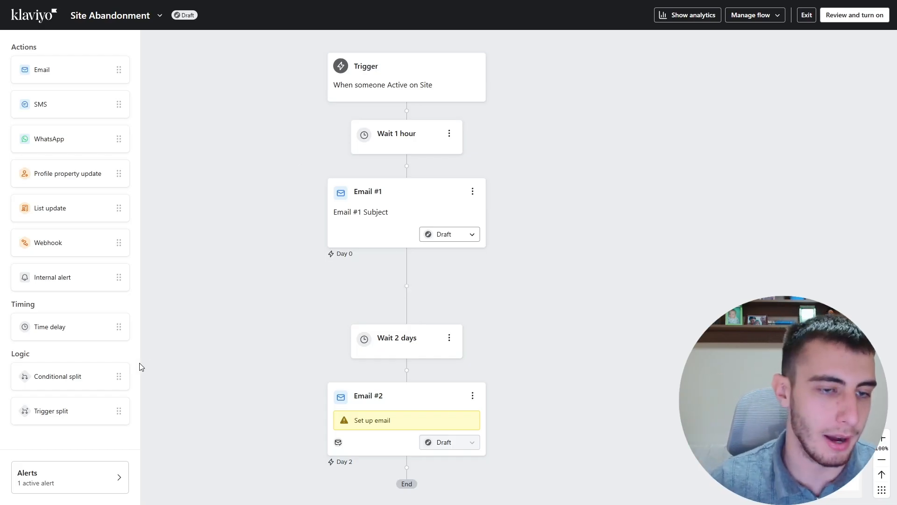
- Open the details of Email #1 and create an A/B test for it
click(423, 211)
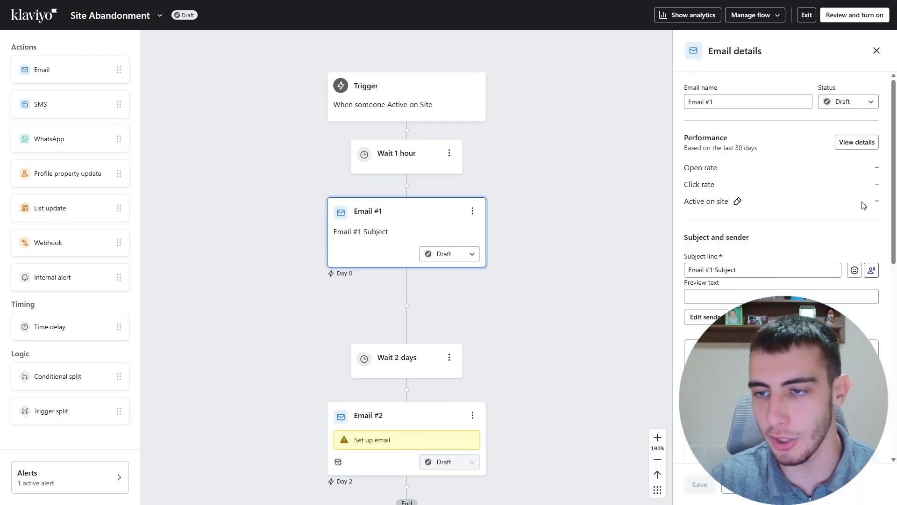
scroll(863, 206, down, 4)
click(759, 169)
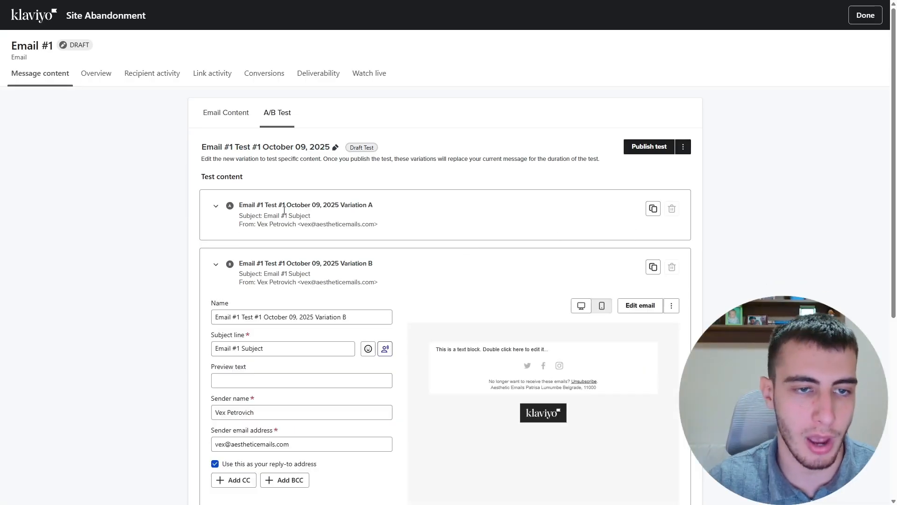
- Expand Variation A of the A/B test and set its subject line to "You left this behind..."
click(215, 205)
scroll(428, 232, down, 6)
scroll(549, 164, up, 4)
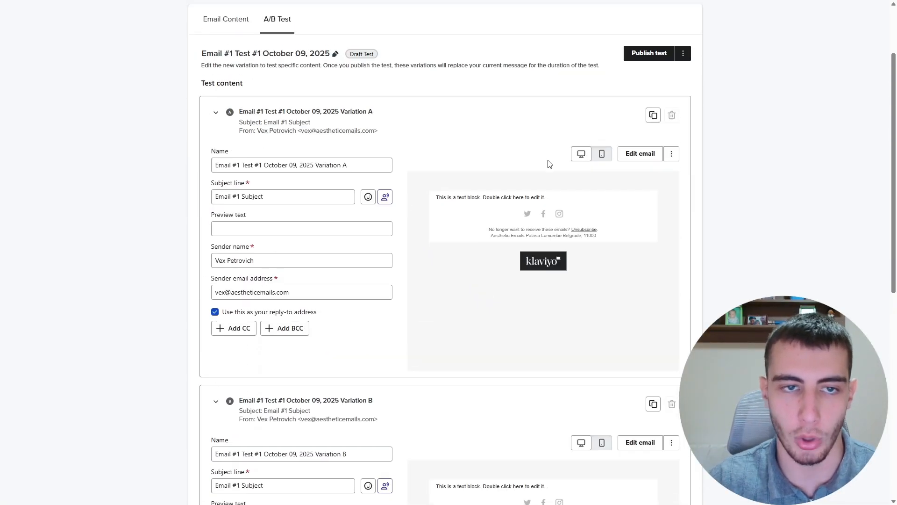
click(375, 111)
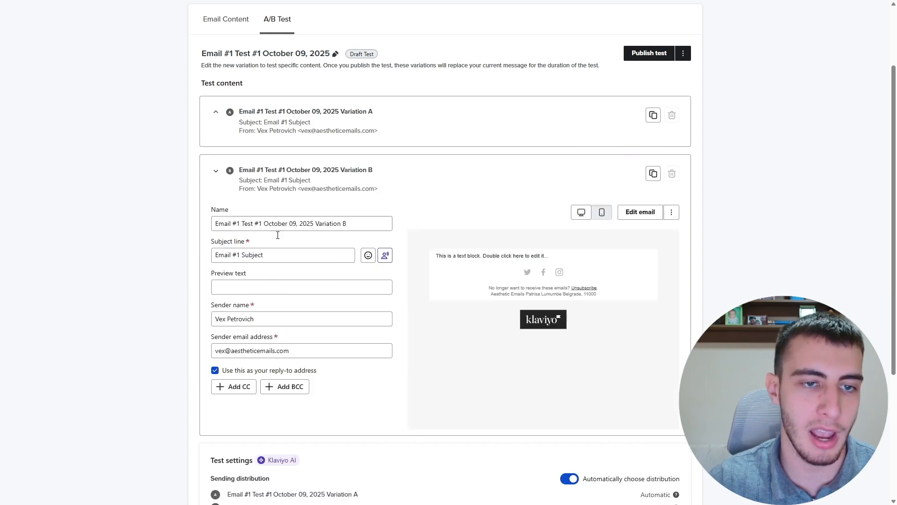
click(277, 254)
click(221, 116)
drag(277, 197, 175, 199)
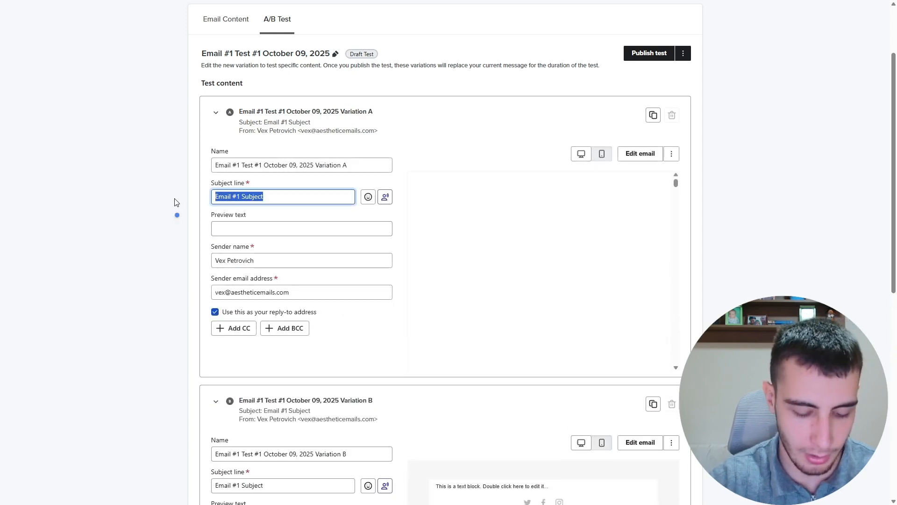
text(You )
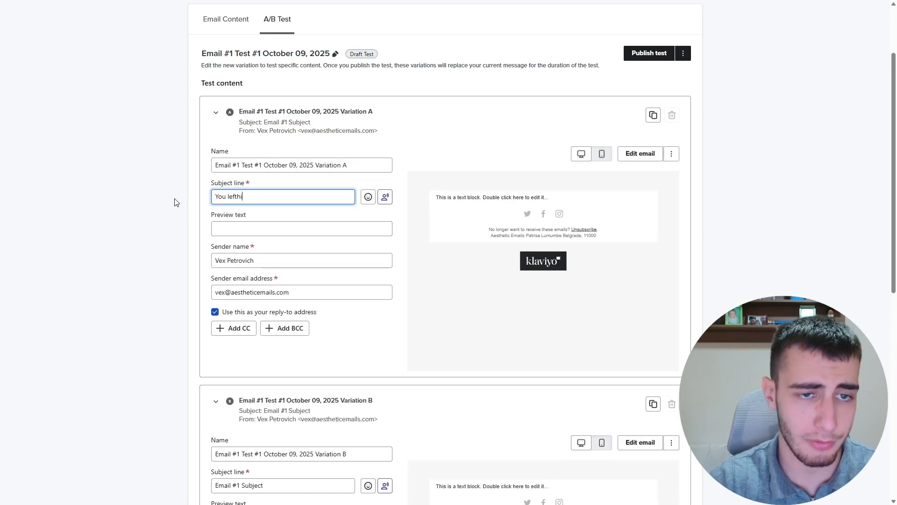
text(left this behind...)
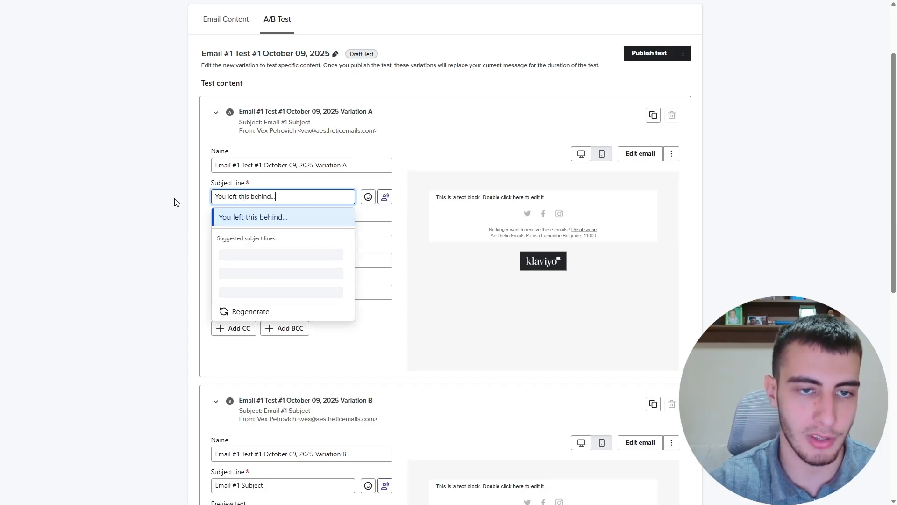
click(175, 202)
- Set the subject line of Variation B to "Your cart awaits..."
scroll(276, 395, down, 2)
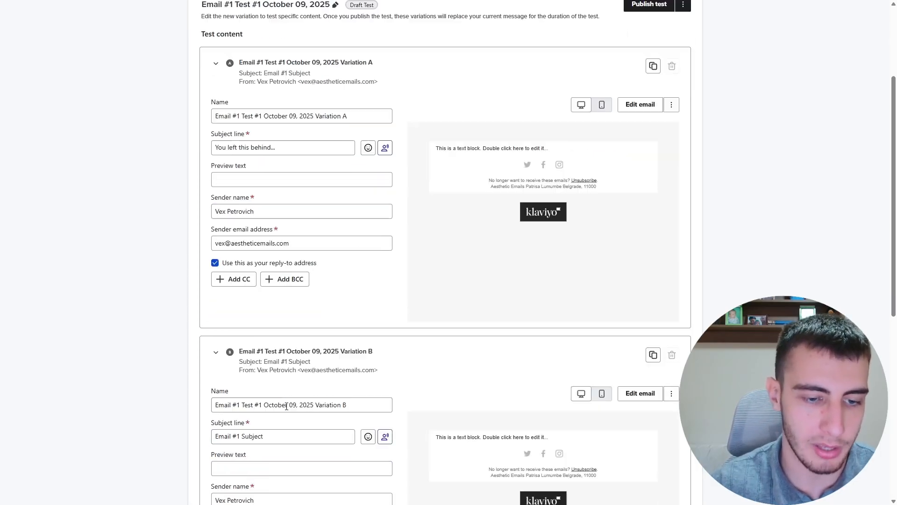
drag(275, 392, 197, 395)
text(Your cart awaits...)
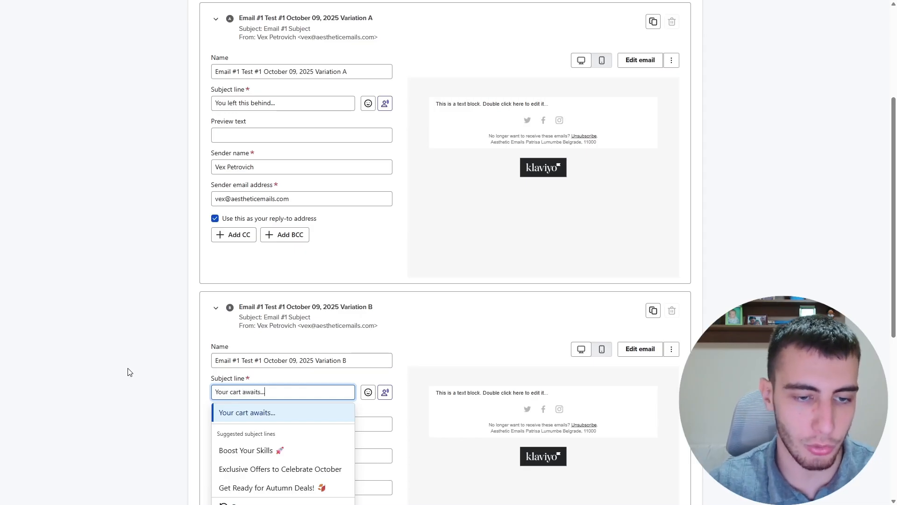
click(129, 372)
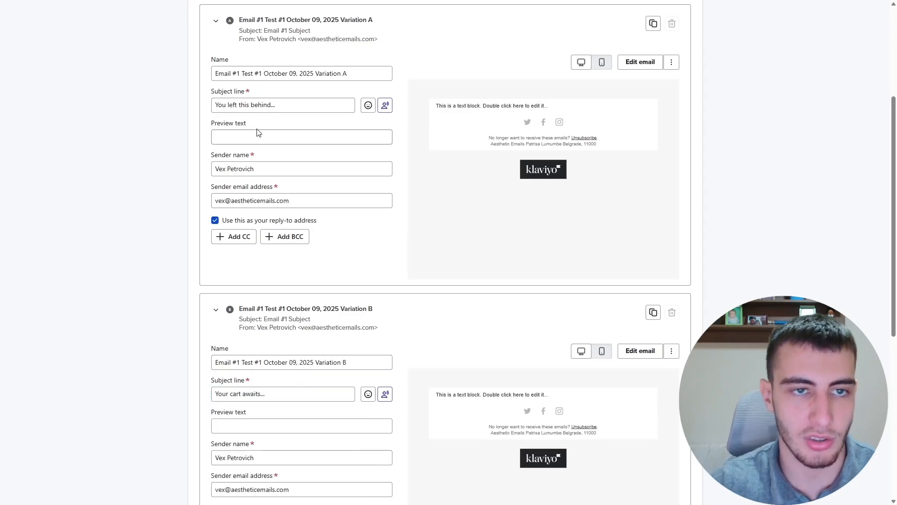
- Open the email content of Variation B in the editor and exit without editing it
scroll(275, 140, up, 1)
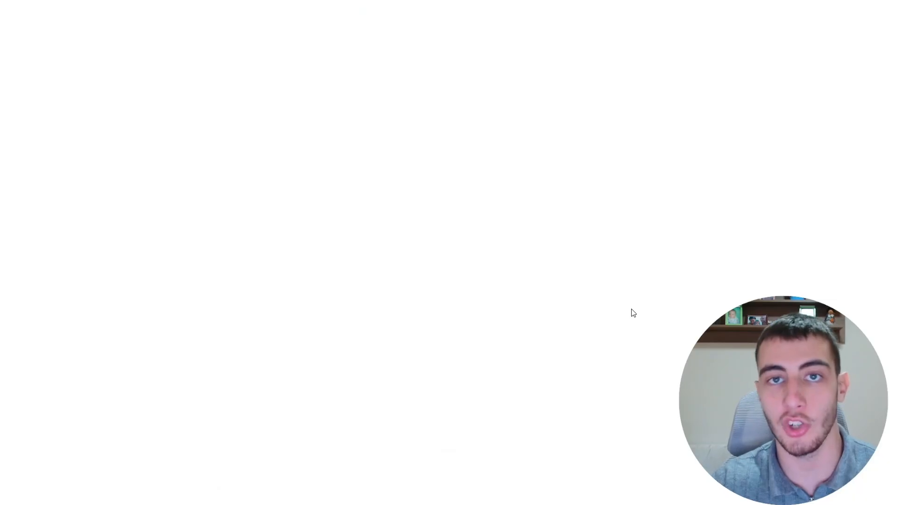
click(859, 17)
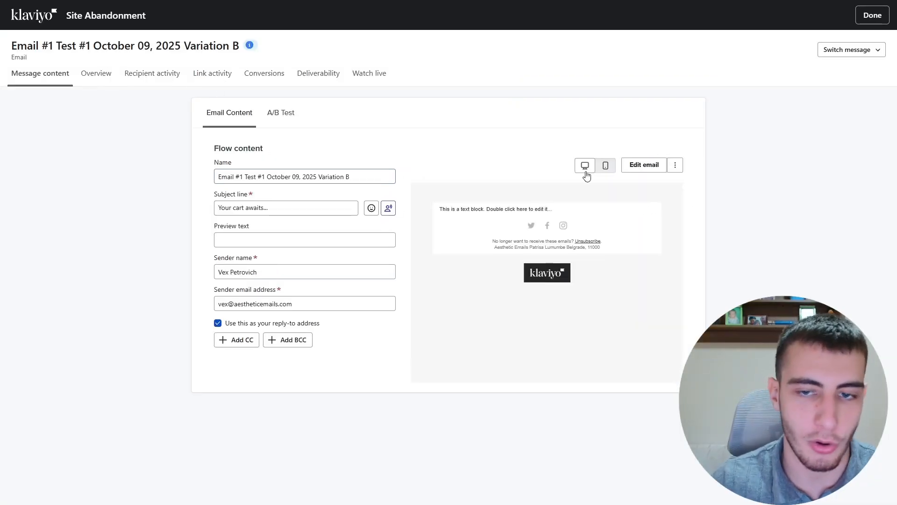
- Leave the Variation B message, review the A/B test configuration of Email #1, and return to the flow
click(105, 75)
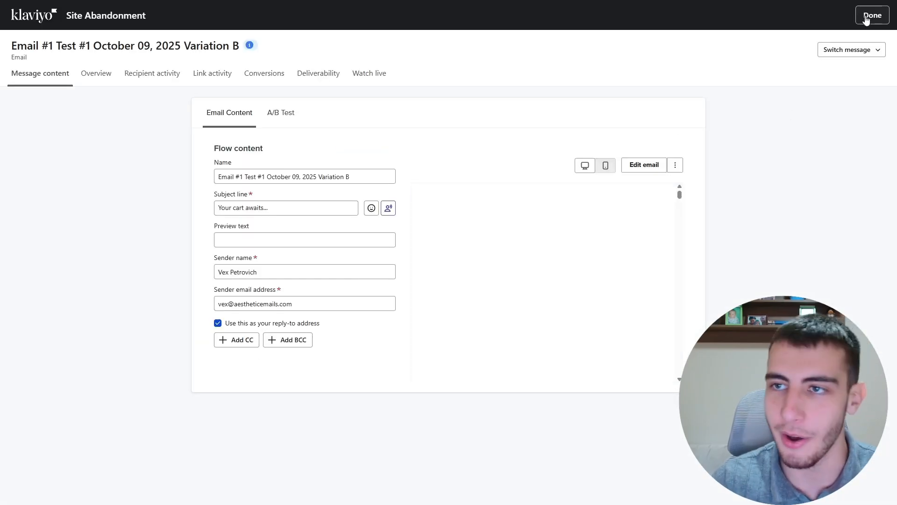
click(869, 15)
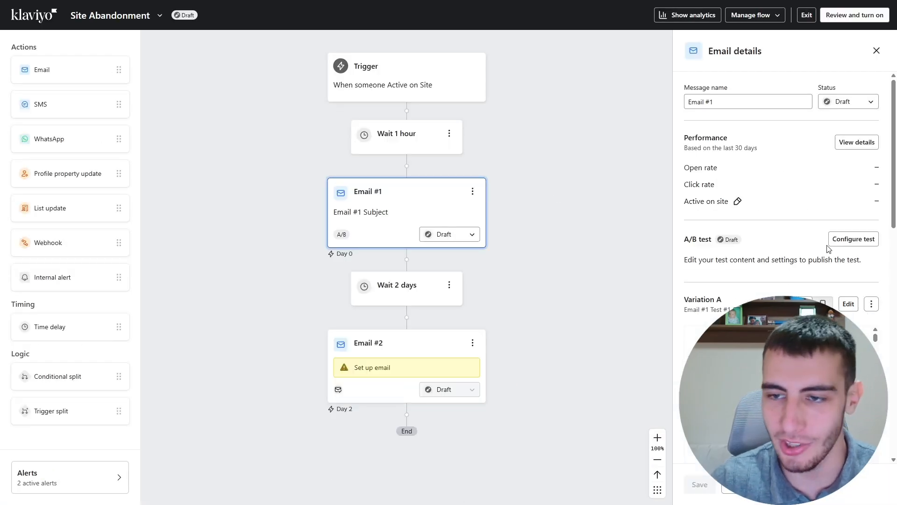
click(853, 237)
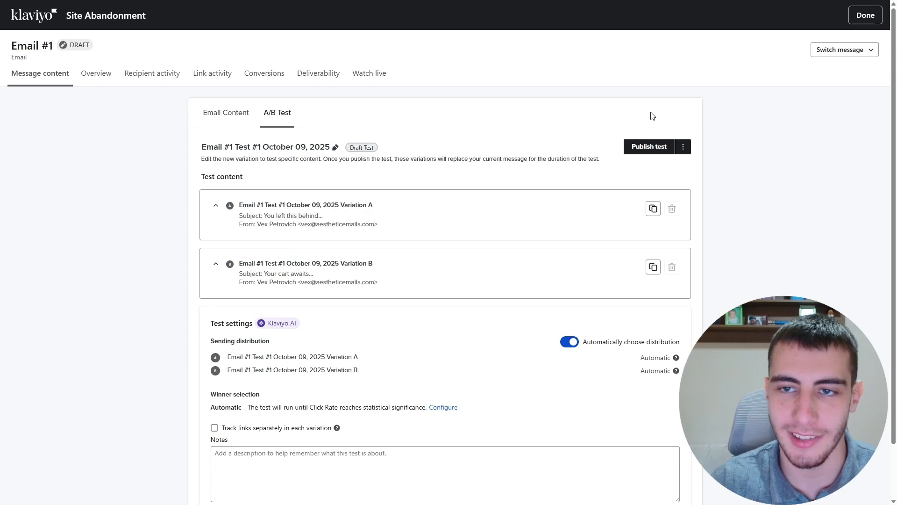
click(866, 15)
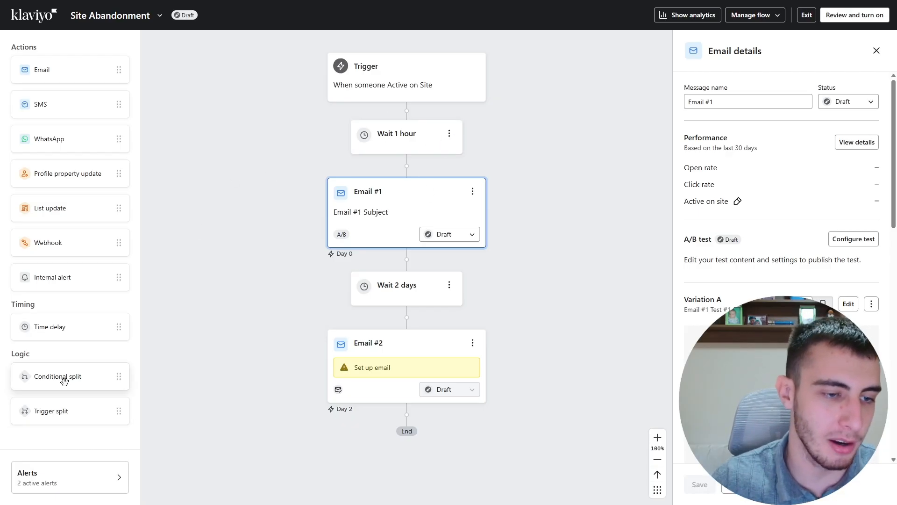
- Add a conditional split directly below the trigger with the Random sample condition including 50% of people, and save it
drag(64, 378, 381, 117)
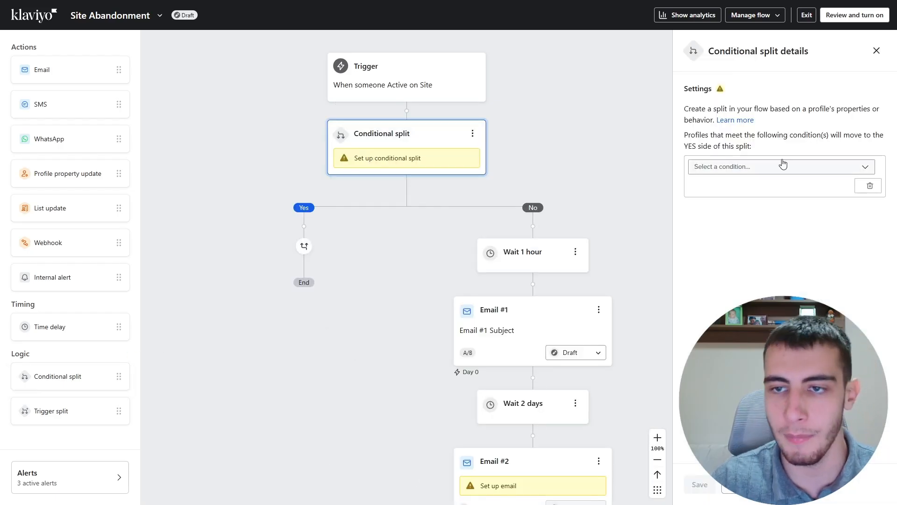
click(765, 168)
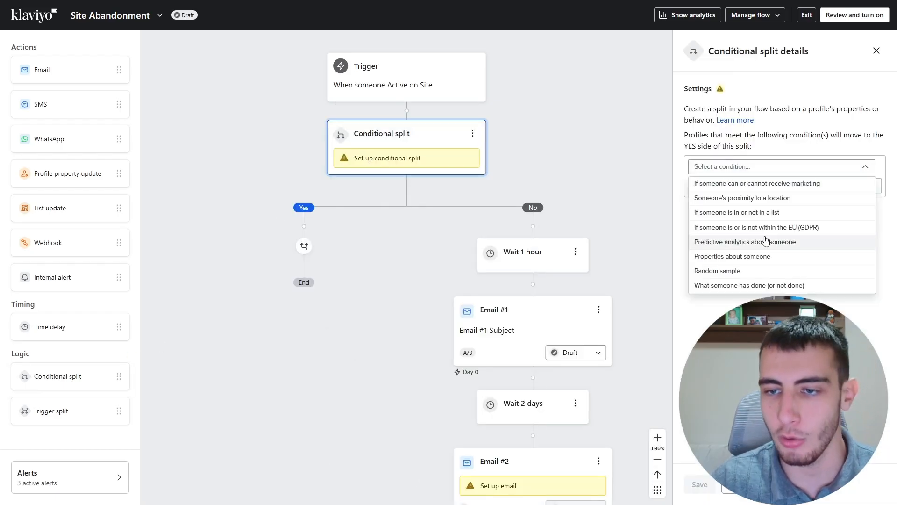
click(734, 274)
click(699, 484)
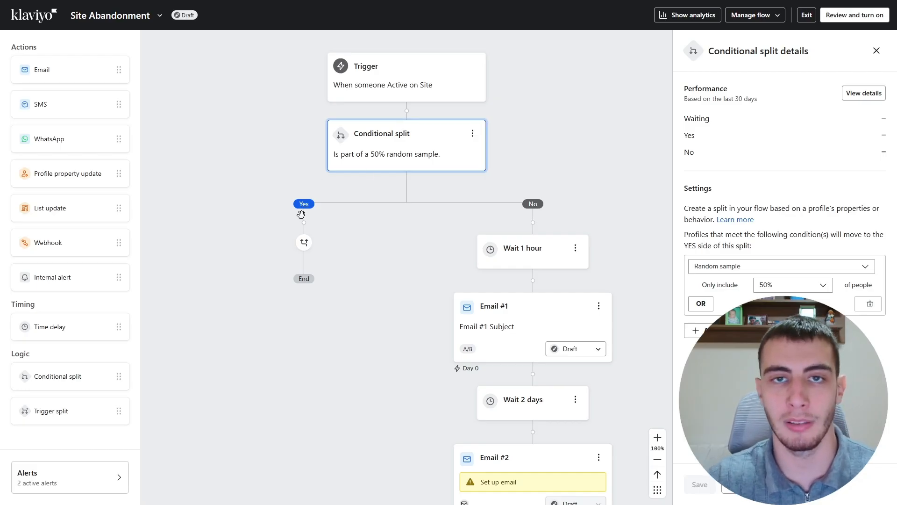
- Clone the 1-hour time delay and move the copy to the Yes branch of the conditional split
click(575, 248)
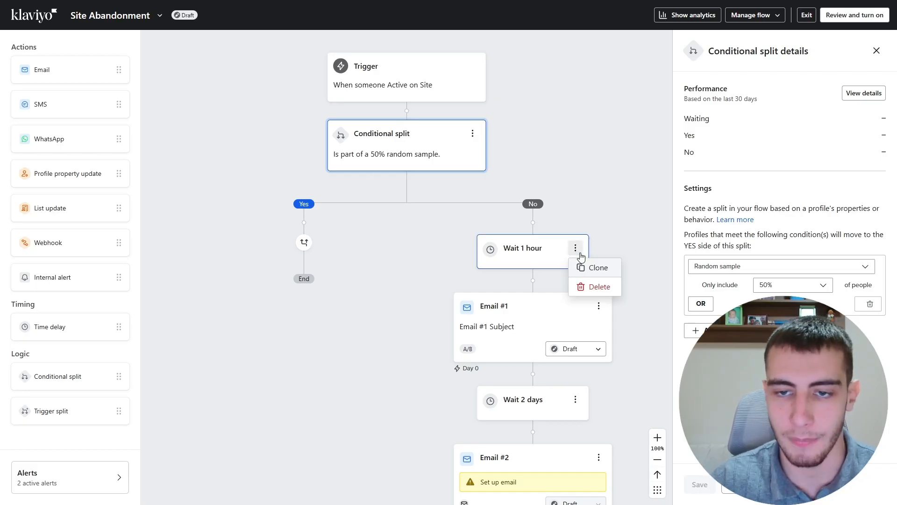
click(601, 270)
mouse_move(514, 304)
mouse_down()
mouse_move(302, 251)
mouse_move(306, 243)
mouse_up()
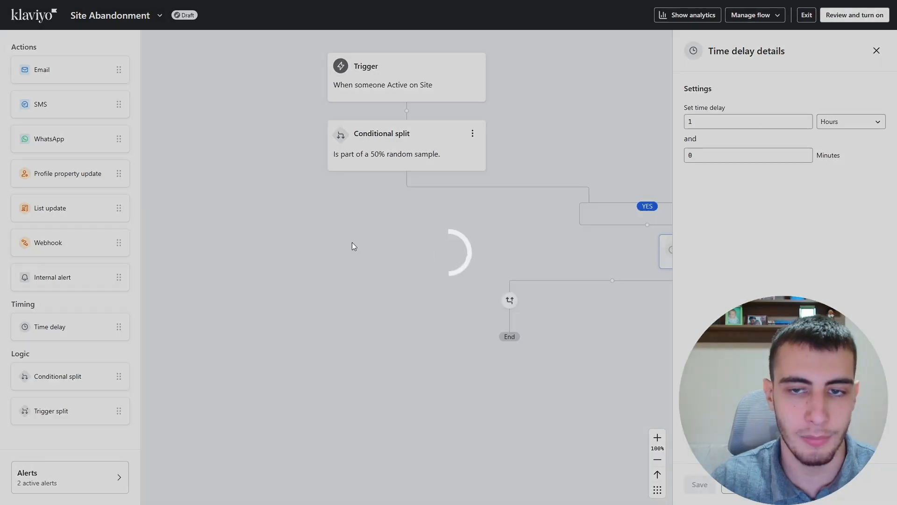
- Set the time delay on the Yes branch to 45 minutes and save it
click(741, 120)
text(45)
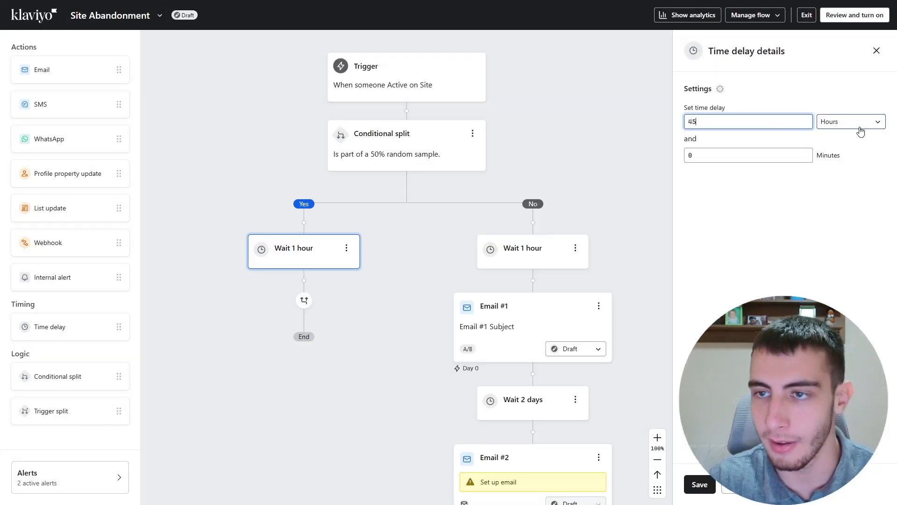
click(862, 123)
click(836, 172)
click(706, 493)
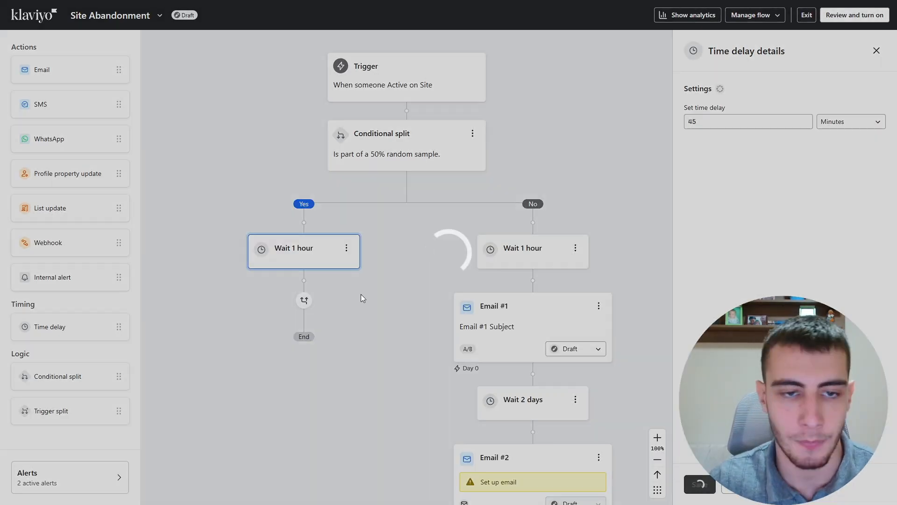
- Clone Email #1 and move the copy below the 45-minute delay on the Yes branch
scroll(300, 252, down, 1)
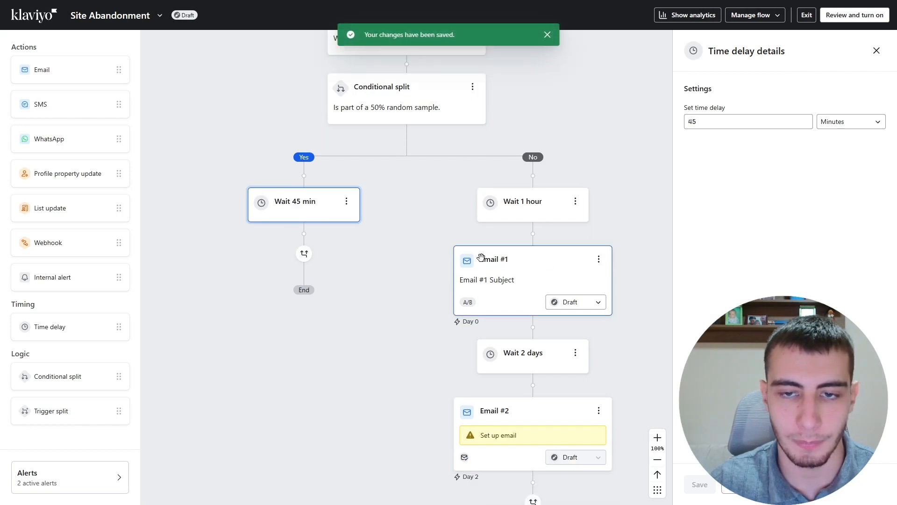
click(599, 260)
click(624, 315)
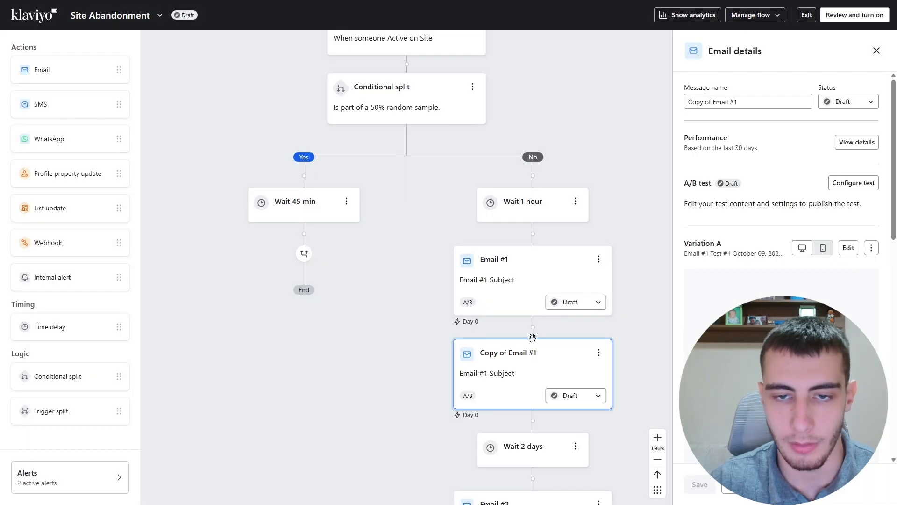
mouse_move(515, 355)
mouse_down()
mouse_move(280, 228)
mouse_move(304, 233)
mouse_up()
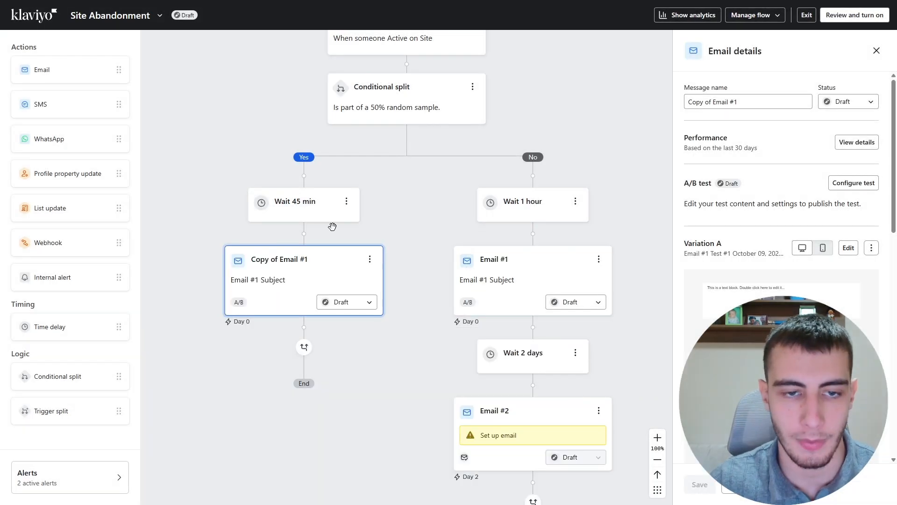
- Rejoin the Yes branch with the No branch between Email #1 and the 2-day delay
scroll(332, 227, down, 3)
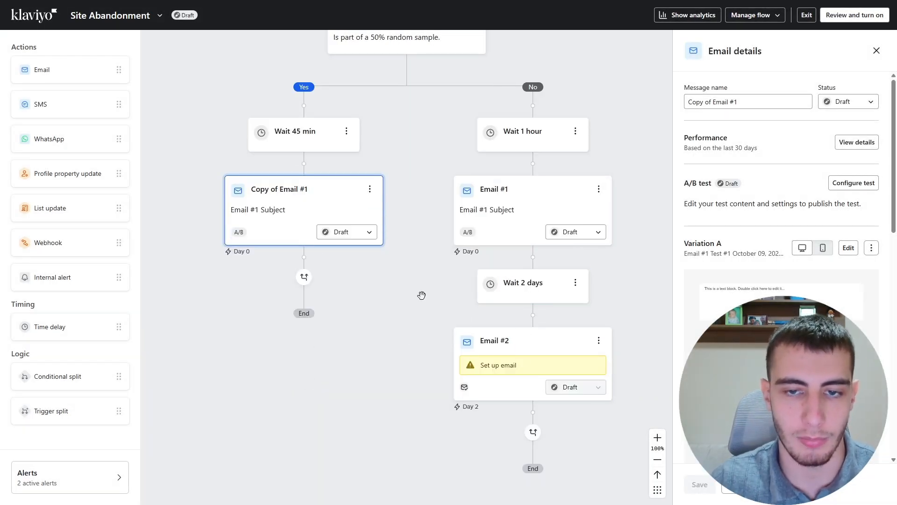
drag(304, 277, 542, 260)
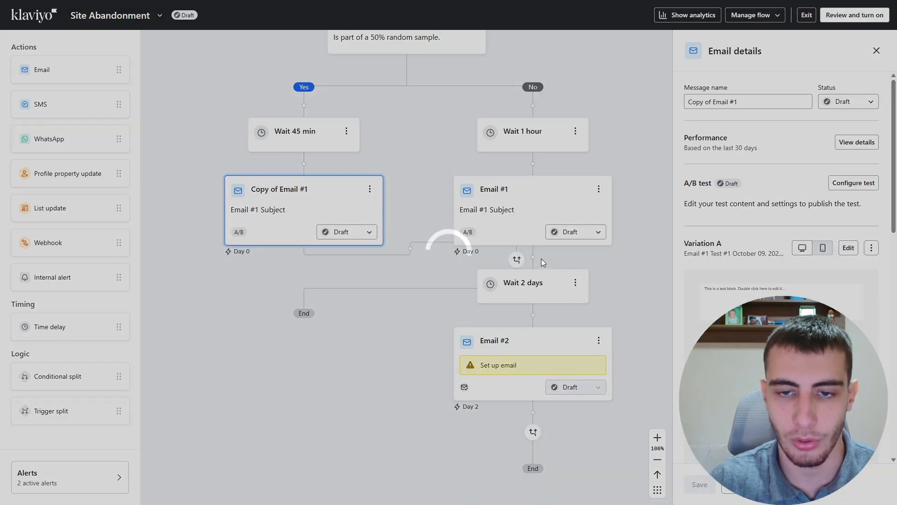
scroll(345, 276, up, 6)
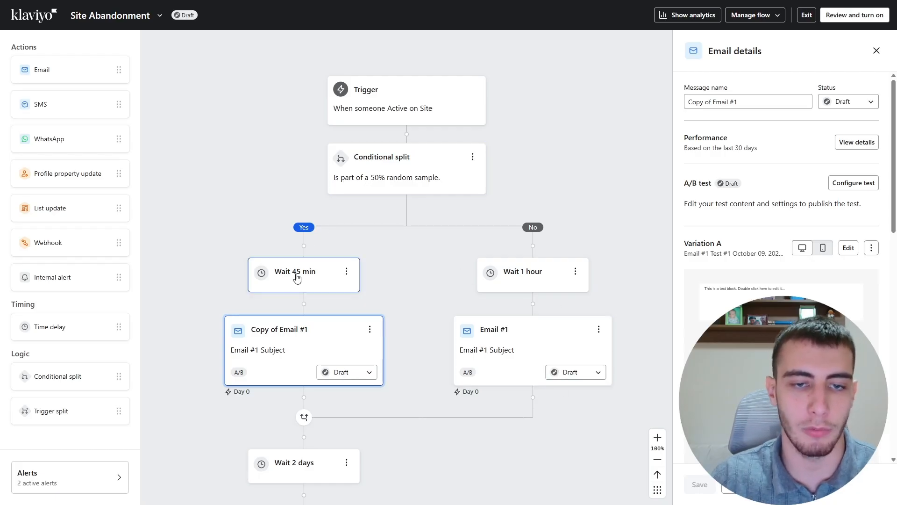
scroll(423, 203, down, 2)
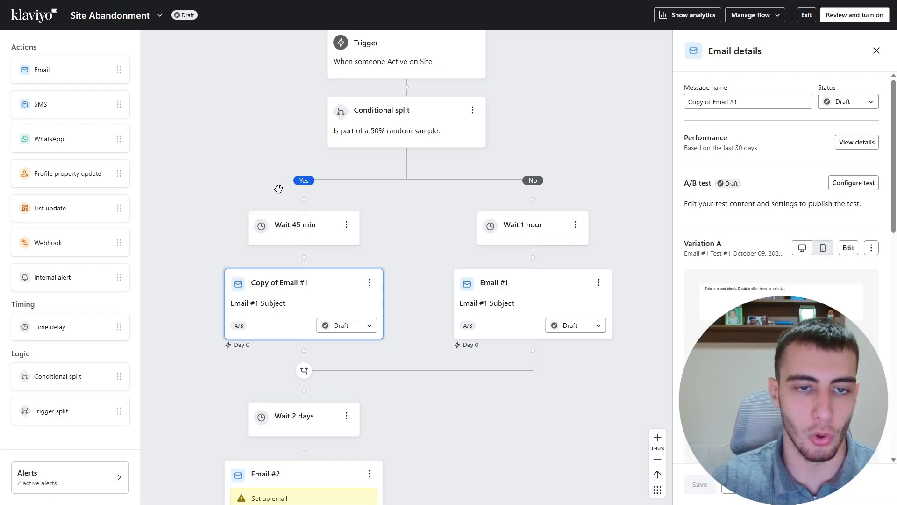
scroll(407, 202, down, 2)
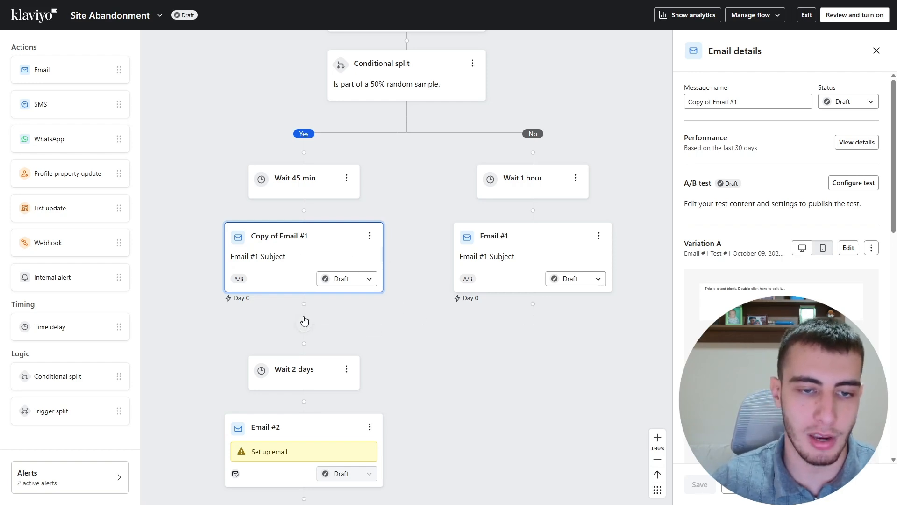
scroll(302, 311, down, 3)
scroll(429, 397, up, 5)
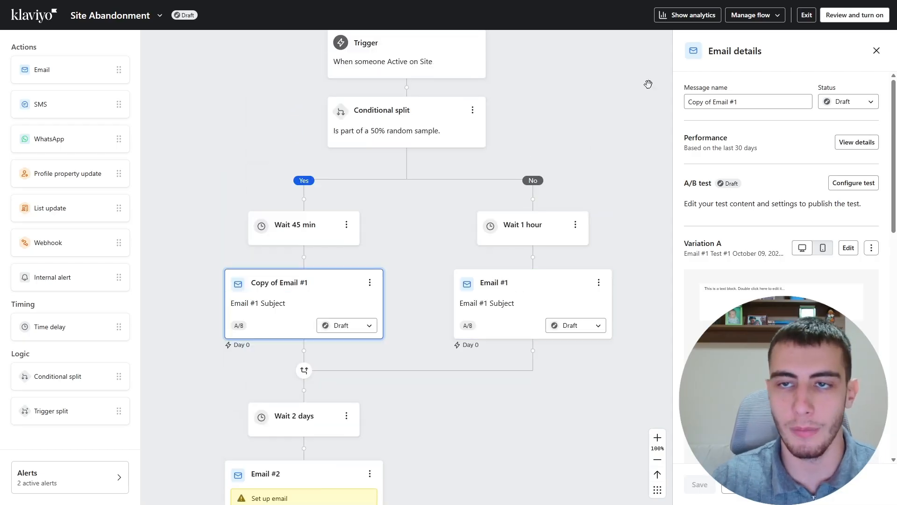
- Show the flow analytics and compare the performance metrics of the emails on both branches
click(681, 14)
scroll(398, 268, down, 3)
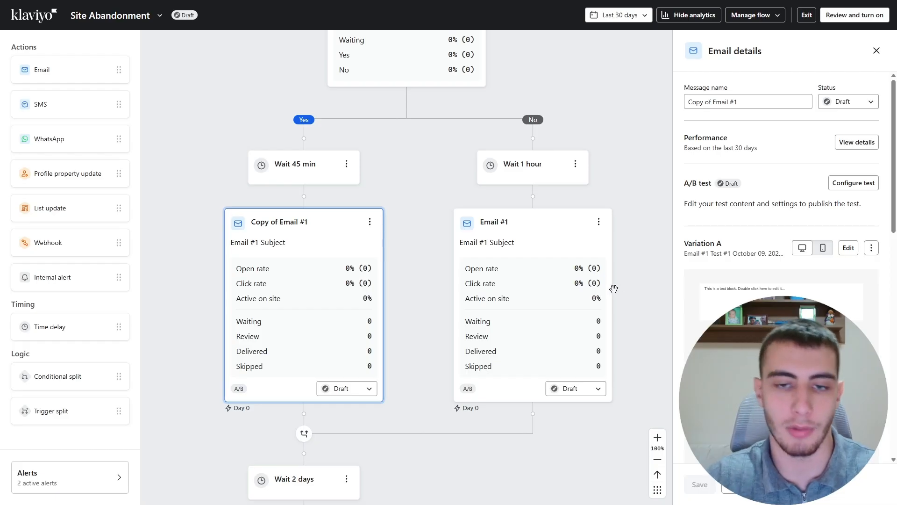
scroll(612, 286, down, 3)
scroll(548, 266, down, 3)
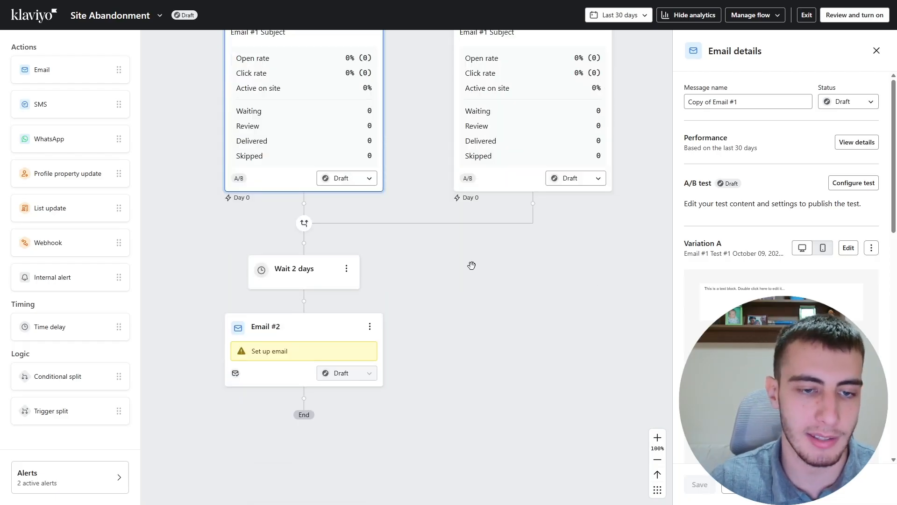
scroll(205, 227, up, 10)
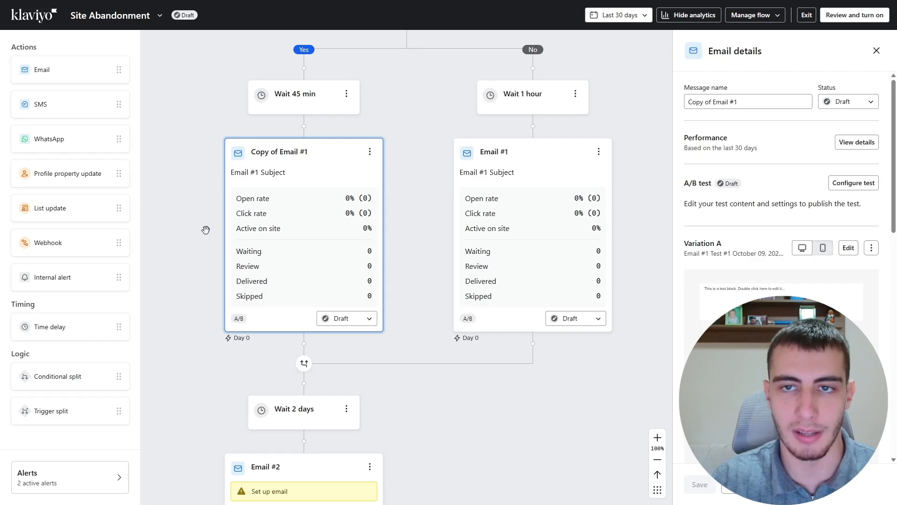
scroll(203, 217, down, 10)
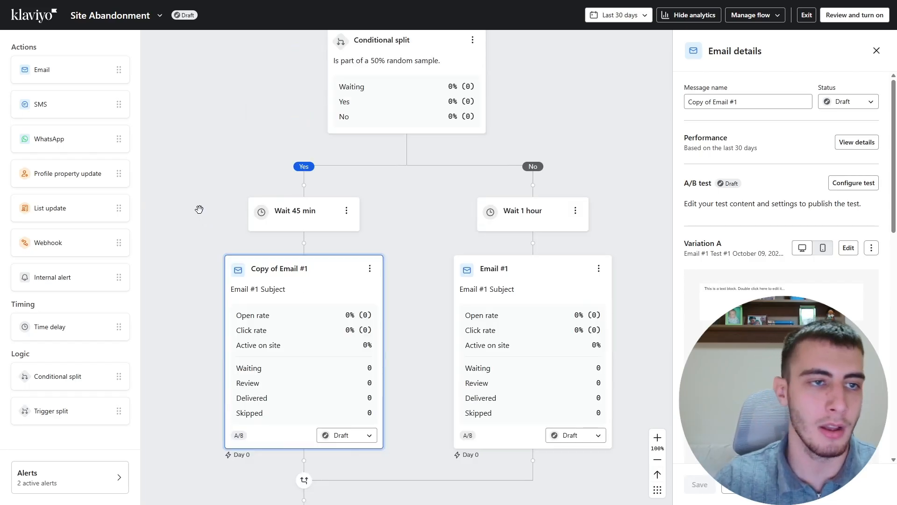
- Add a time delay after Email #2, followed by another email at the end of the flow
click(309, 274)
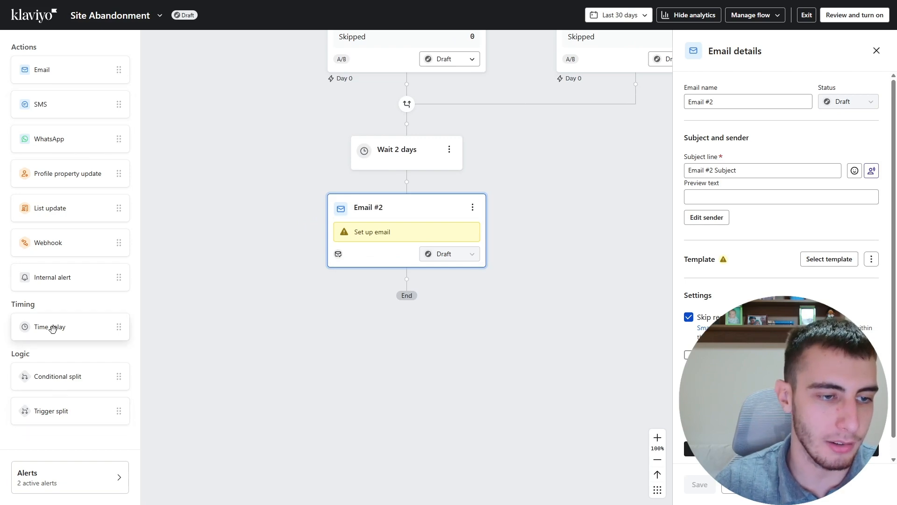
drag(54, 326, 372, 286)
drag(46, 70, 372, 355)
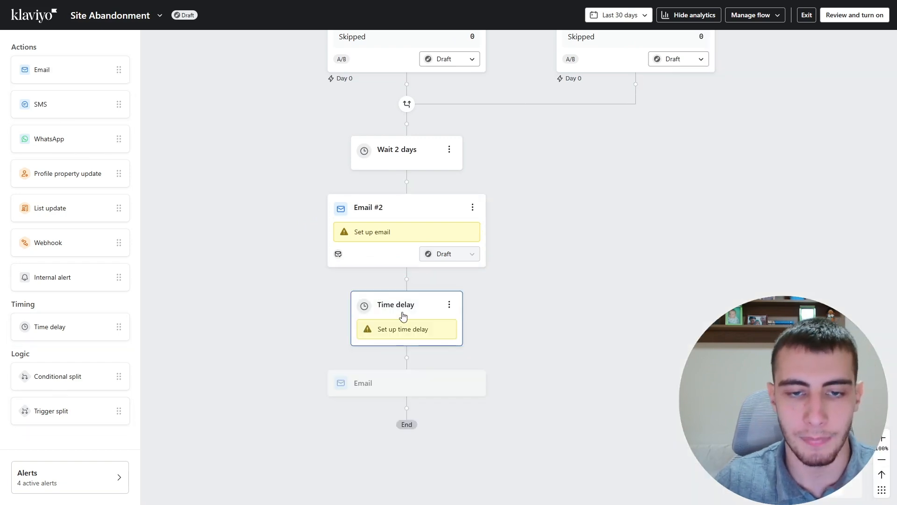
- Set the new time delay after Email #2 to 3 days and save it
click(402, 314)
click(747, 122)
text(3)
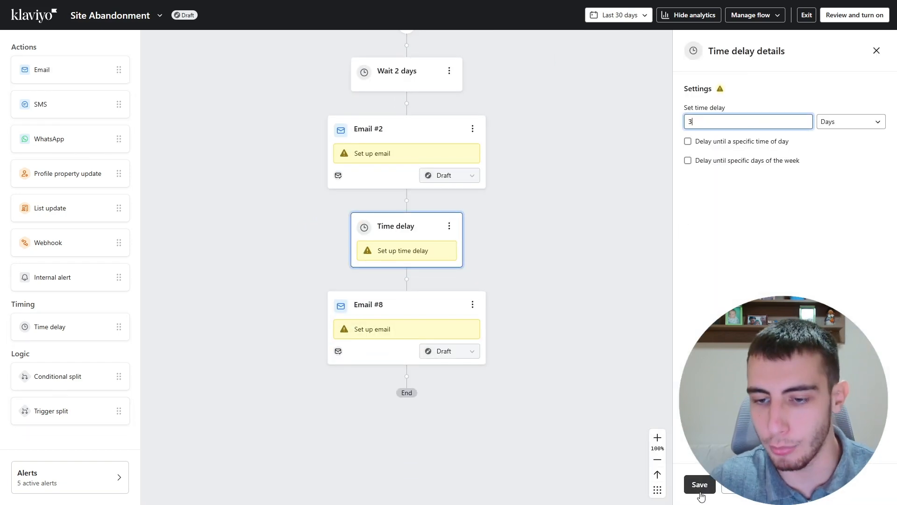
click(699, 484)
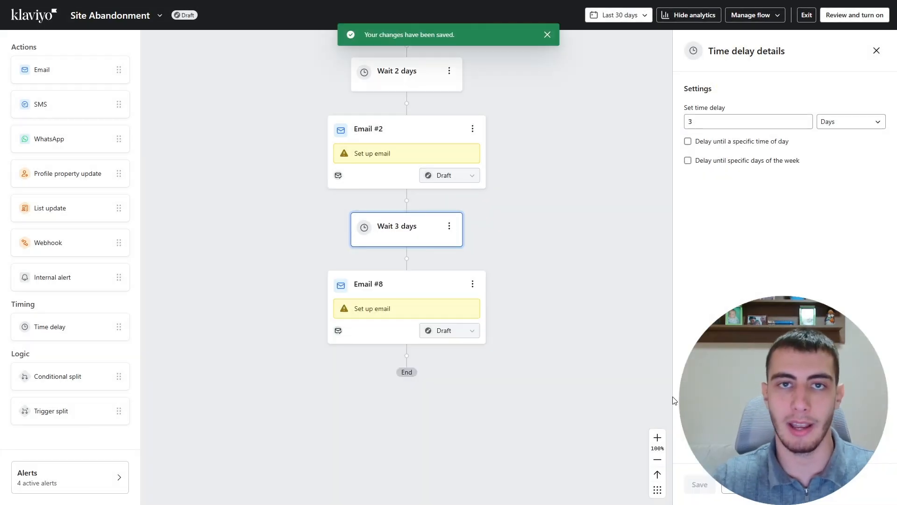